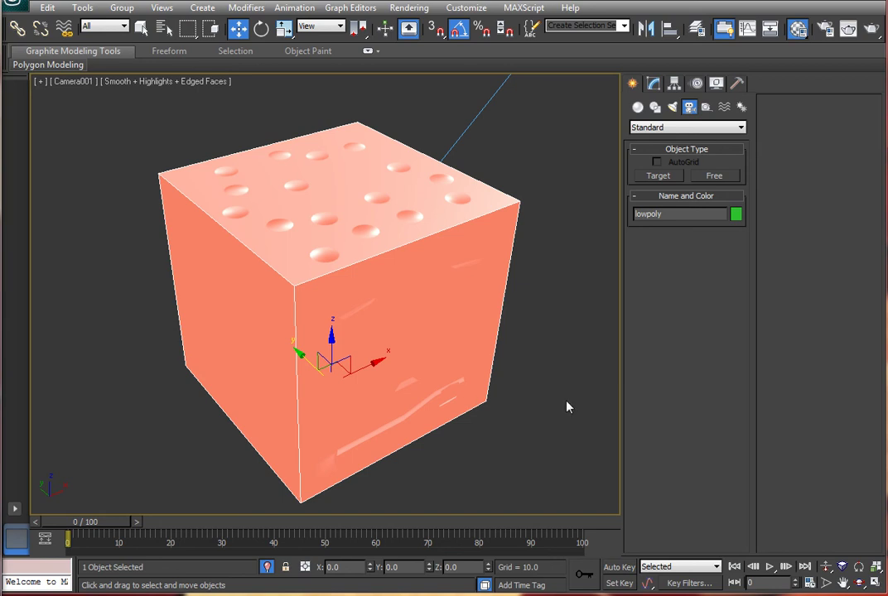
Move the Spot001 light along the Y axis to about -463 and view the cube through Camera001
click(498, 410)
click(380, 370)
middle_drag(415, 410, 380, 381)
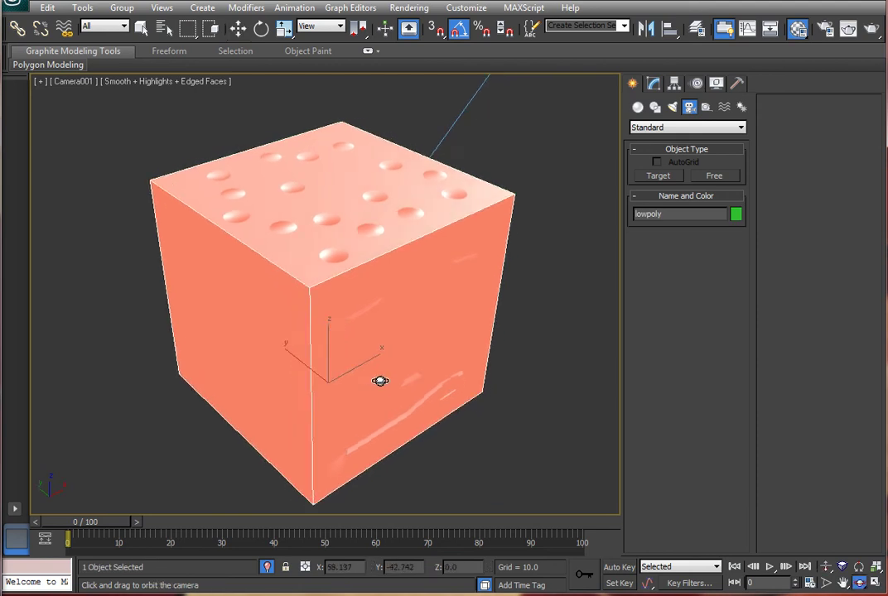
mouse_move(380, 381)
mouse_down()
mouse_move(393, 365)
mouse_move(367, 389)
mouse_move(377, 390)
mouse_move(377, 359)
mouse_move(372, 379)
mouse_move(359, 382)
mouse_move(369, 355)
mouse_move(417, 357)
mouse_move(420, 378)
mouse_move(394, 398)
mouse_move(377, 386)
mouse_move(383, 379)
mouse_move(331, 383)
mouse_move(381, 414)
mouse_move(394, 386)
mouse_move(388, 361)
mouse_move(381, 400)
mouse_move(374, 394)
mouse_move(377, 369)
mouse_move(444, 353)
mouse_move(344, 386)
mouse_move(377, 369)
mouse_up()
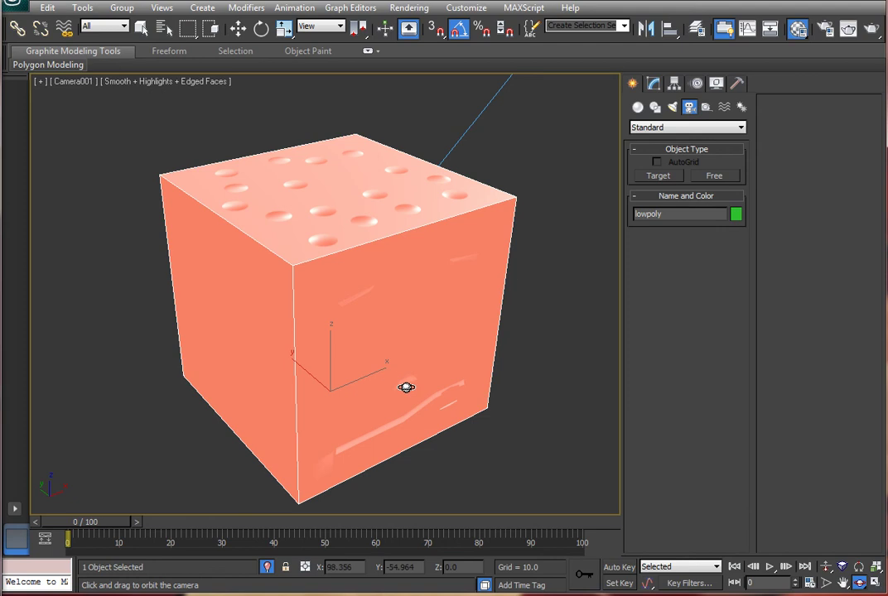
key(alt+z)
drag(355, 323, 352, 345)
key(w)
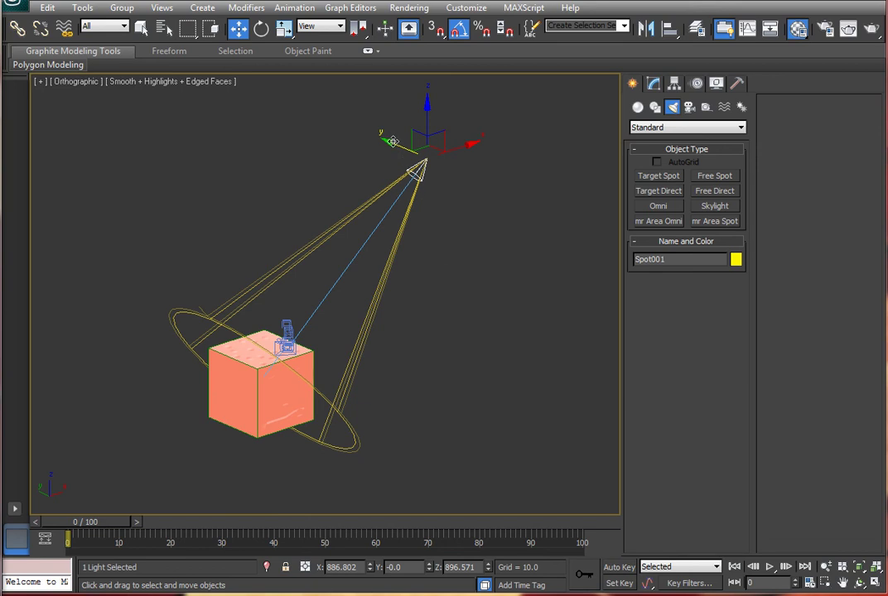
drag(393, 141, 469, 175)
key(c)
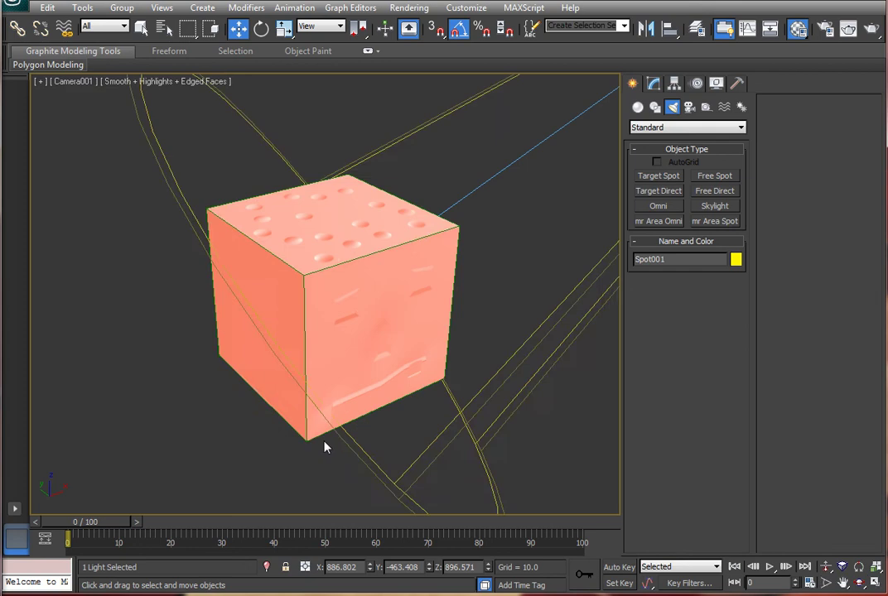
Rotate the lowpoly cube -35 degrees about Z to inspect its shading, and undo the rotation
click(355, 307)
key(e)
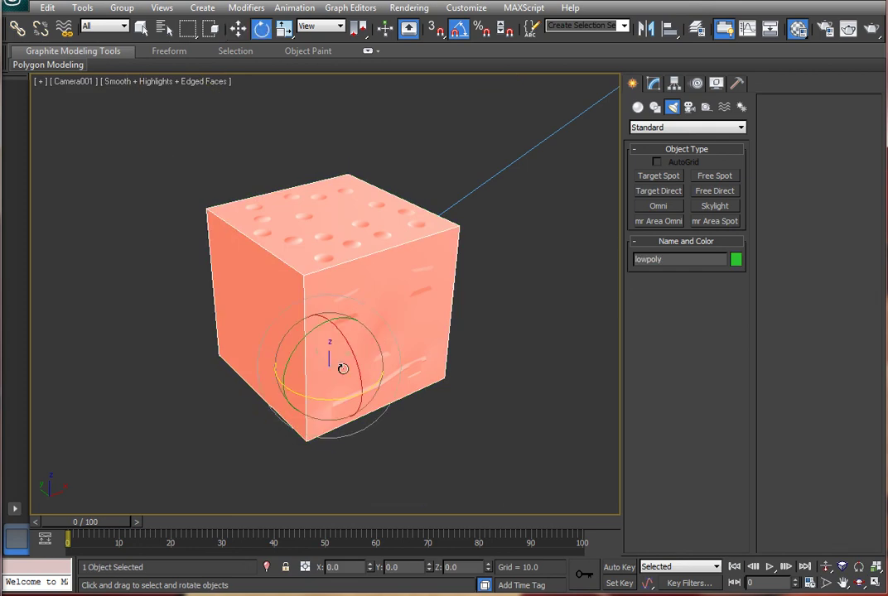
drag(319, 400, 300, 370)
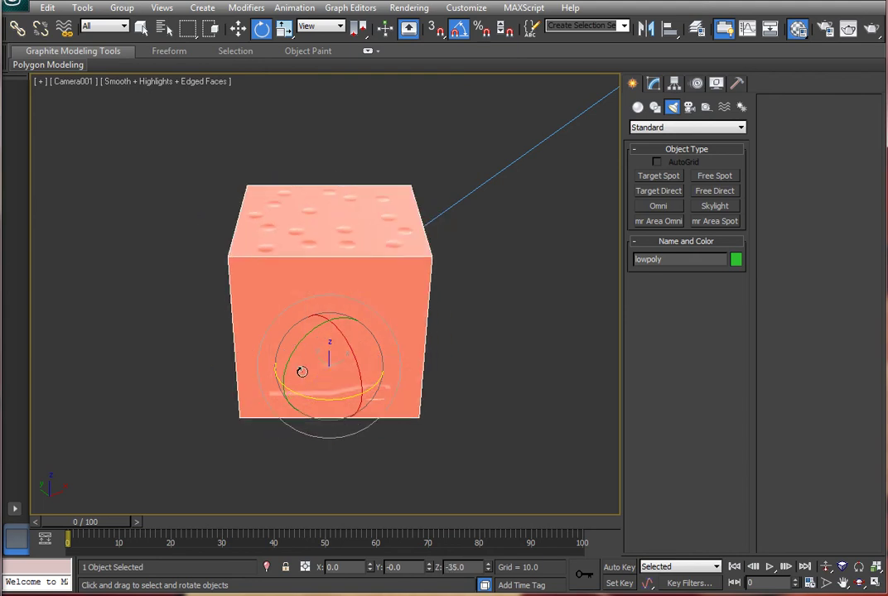
right_click(455, 347)
click(477, 356)
key(ctrl+z)
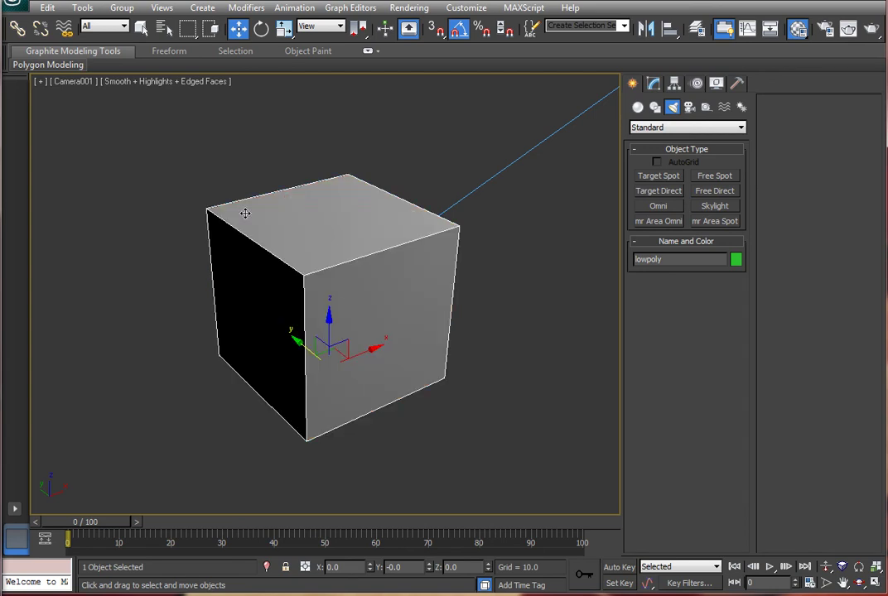
Unhide all objects and isolate the hipoly cube
drag(671, 265, 601, 261)
right_click(479, 337)
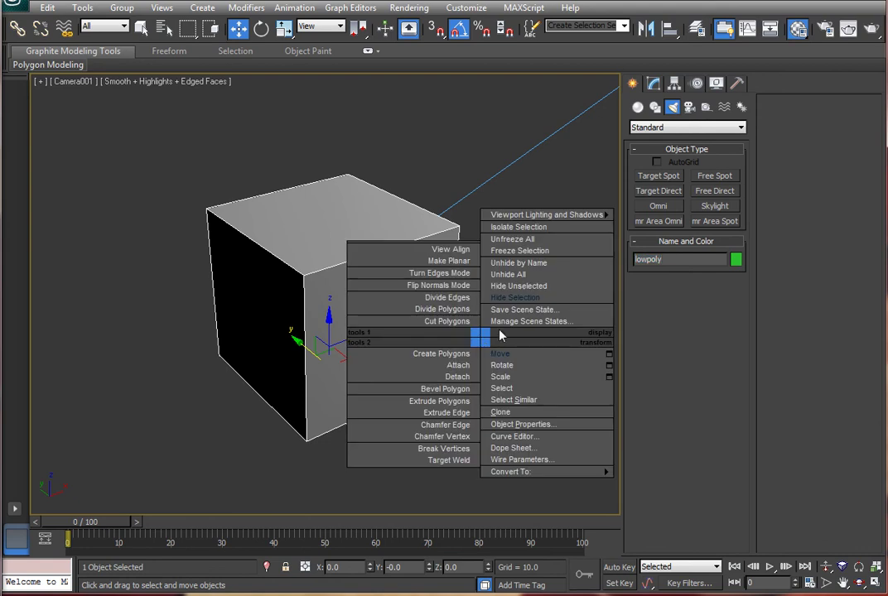
click(509, 274)
click(391, 331)
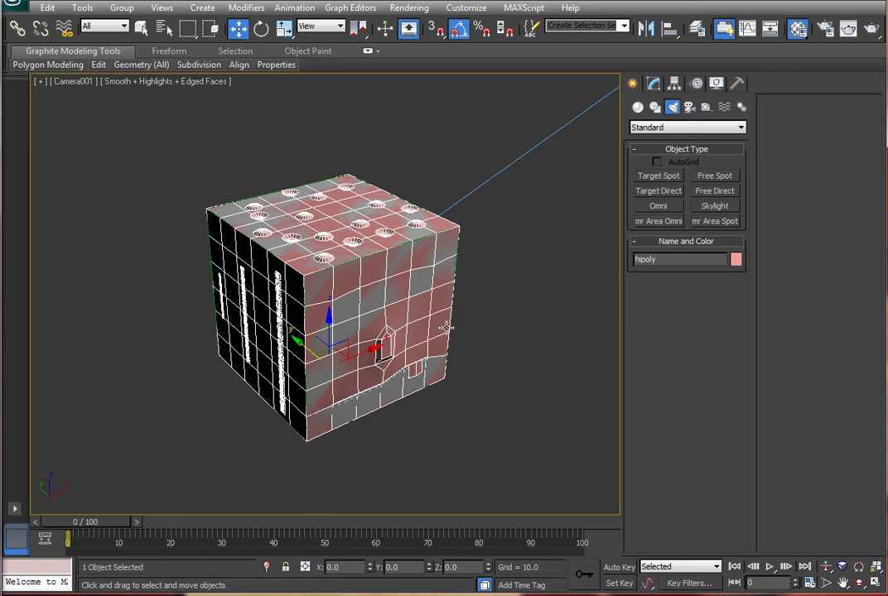
key(alt+q)
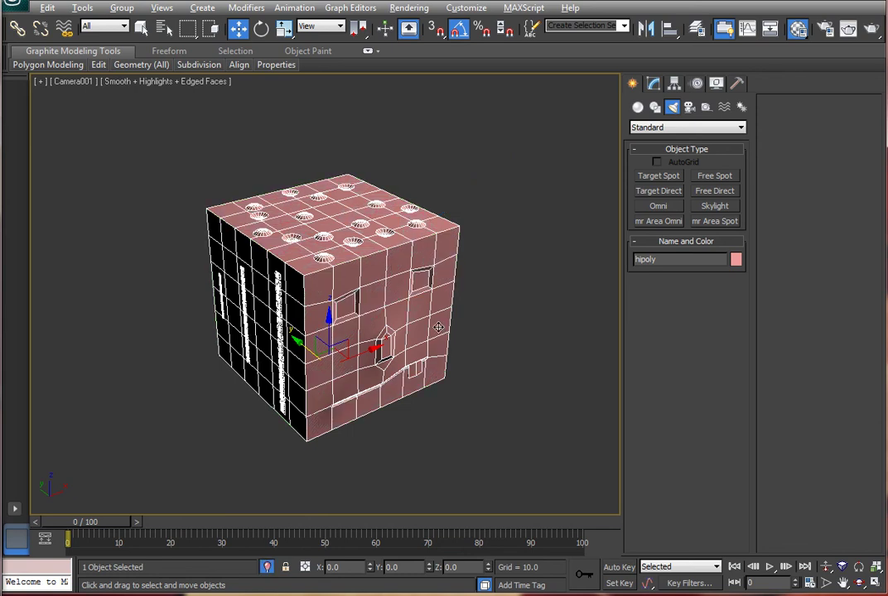
Examine the modeled face on the hipoly cube and the raised frame on its neighbouring side
click(467, 392)
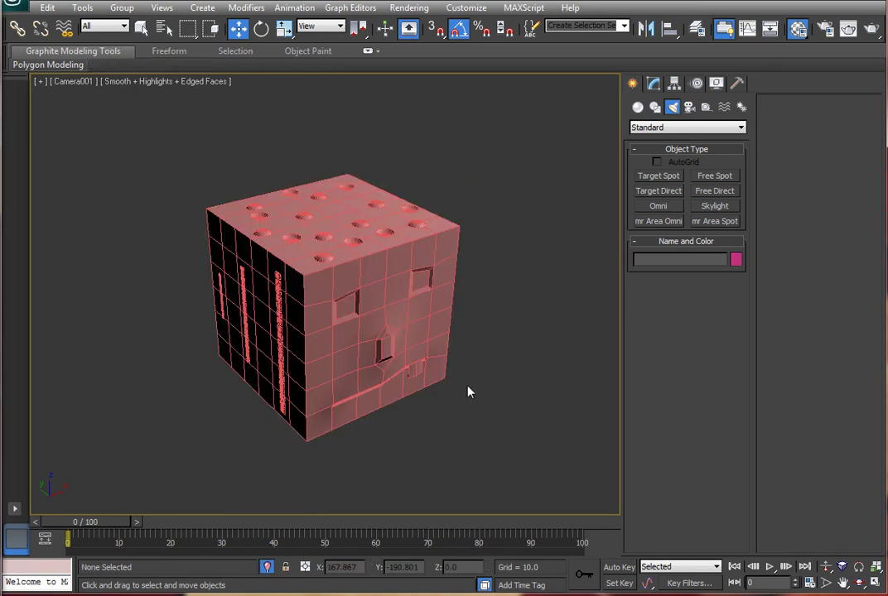
key(d)
drag(351, 317, 361, 295)
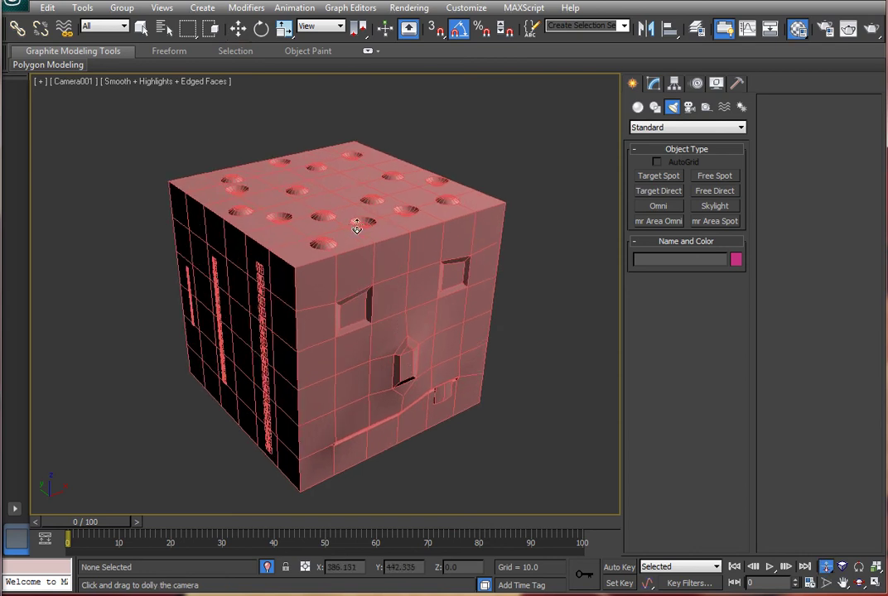
key(w)
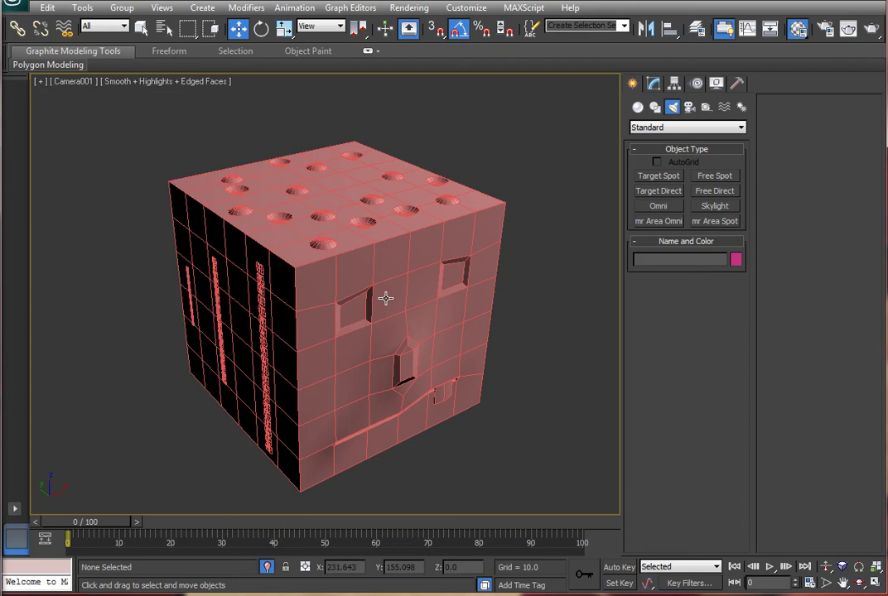
click(396, 300)
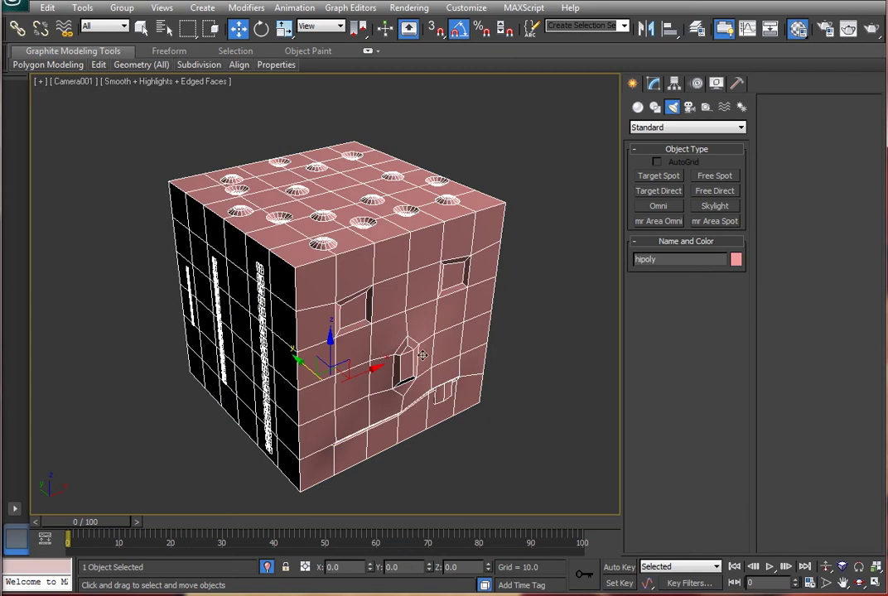
key(ctrl+r)
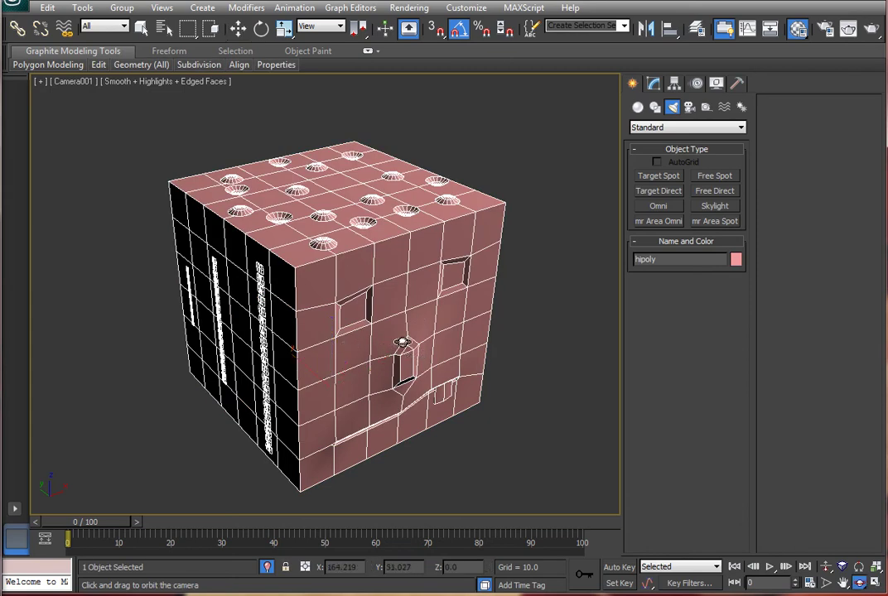
drag(388, 343, 325, 312)
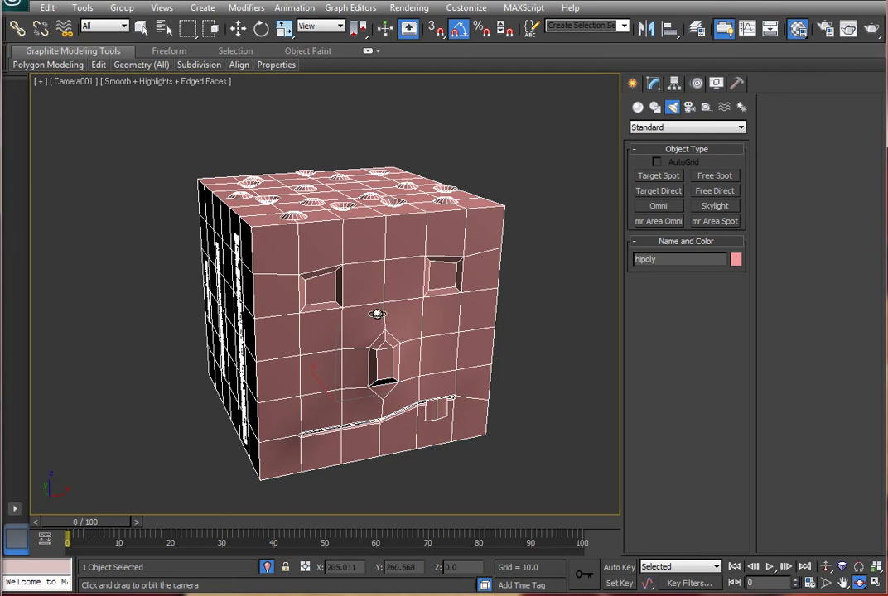
drag(392, 339, 255, 339)
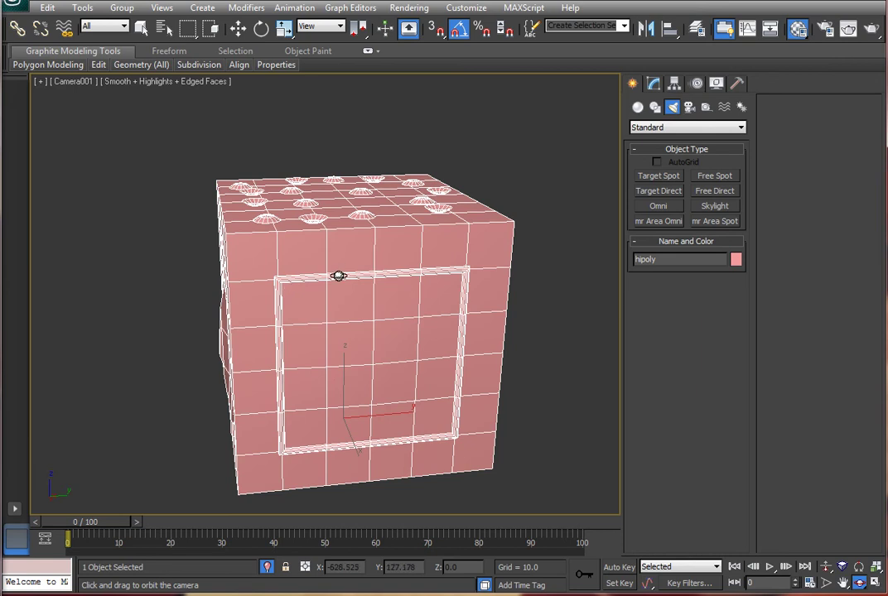
Select four edges inside hipoly's framed panel at edge level to point out the mesh divisions, and return to object level
click(653, 84)
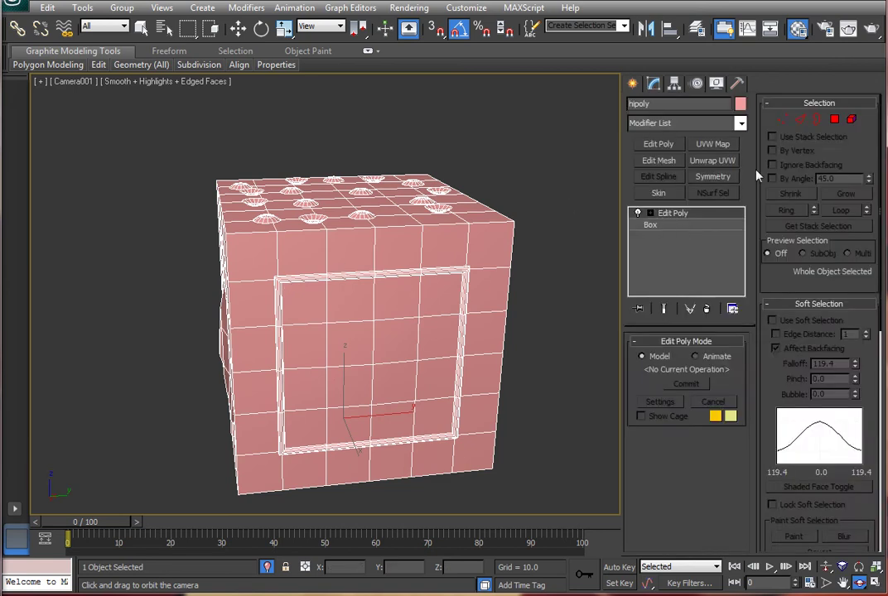
click(800, 120)
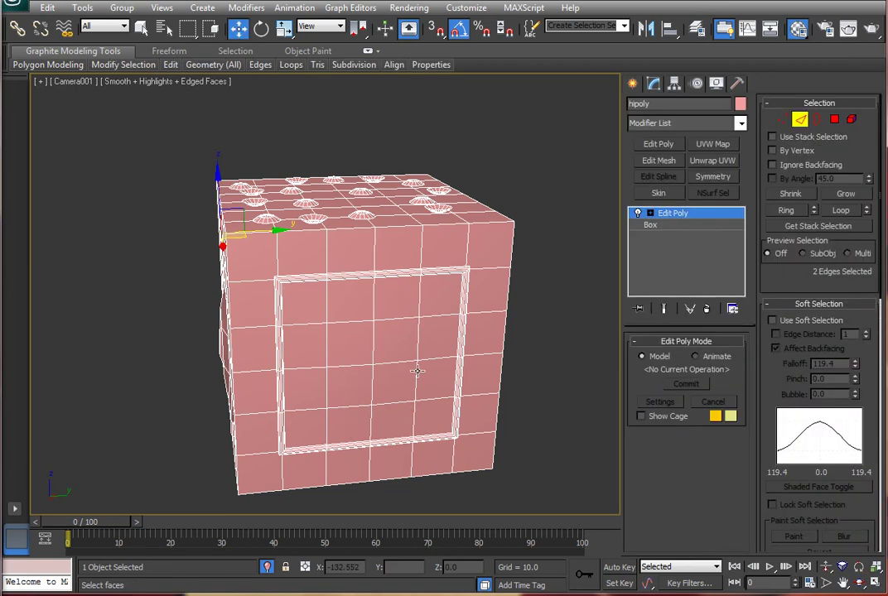
click(348, 321)
ctrl+click(340, 267)
ctrl+click(352, 286)
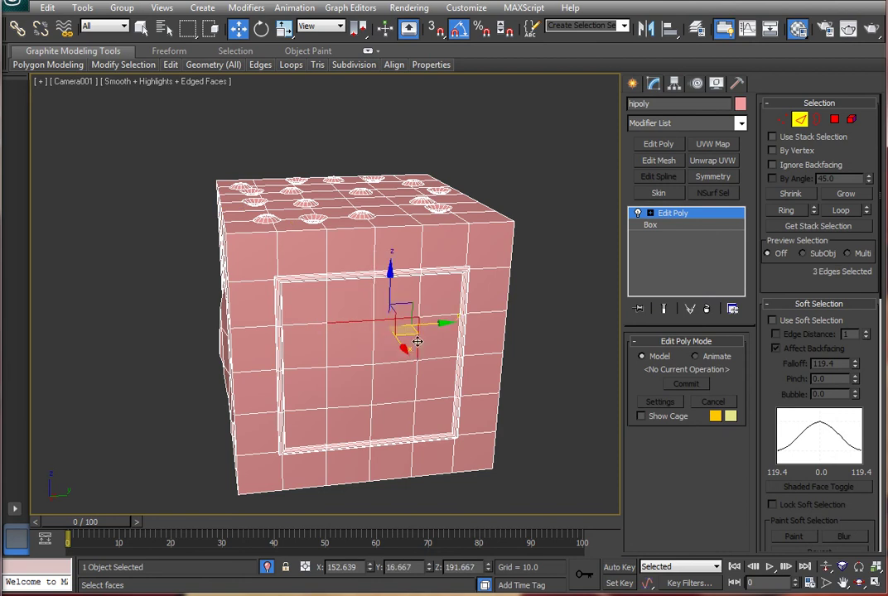
ctrl+click(418, 380)
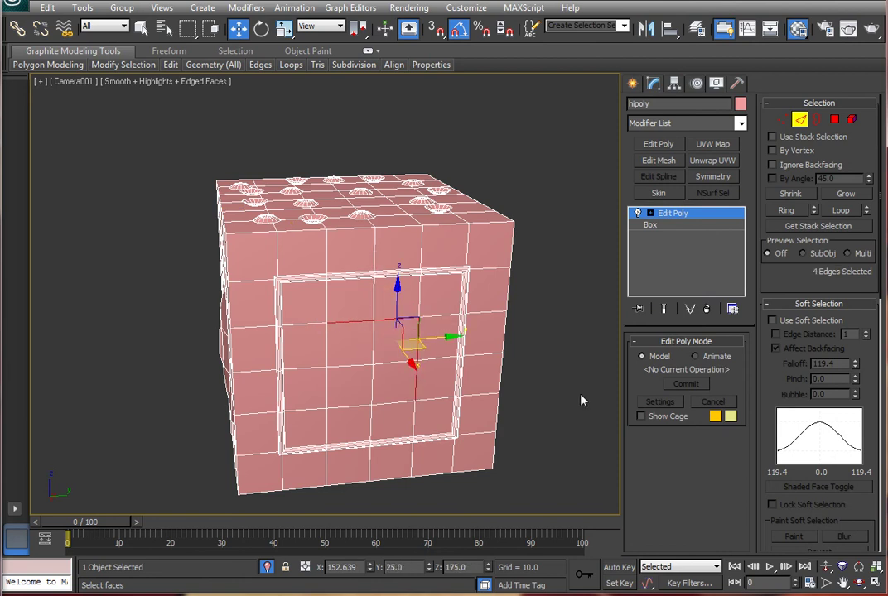
click(800, 122)
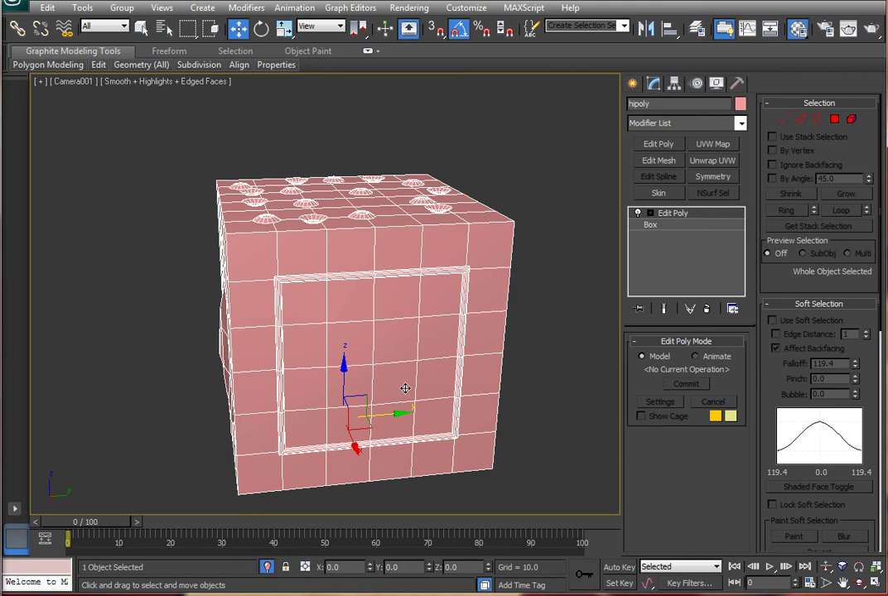
Examine the vertical strips of small pieces on hipoly's dark side and the domes and bowls on its top
key(ctrl+r)
drag(408, 367, 150, 296)
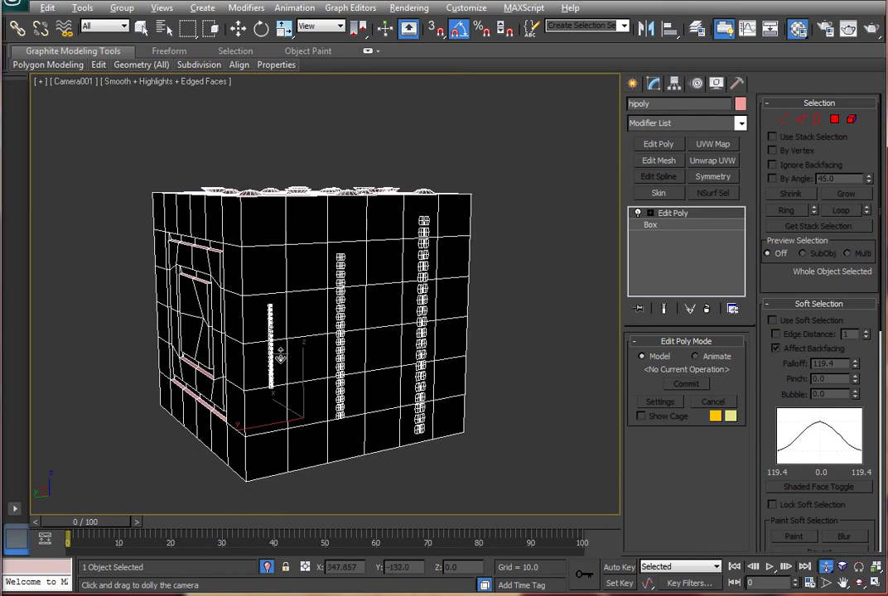
drag(297, 306, 377, 362)
key(ctrl+r)
drag(363, 318, 368, 346)
key(alt+z)
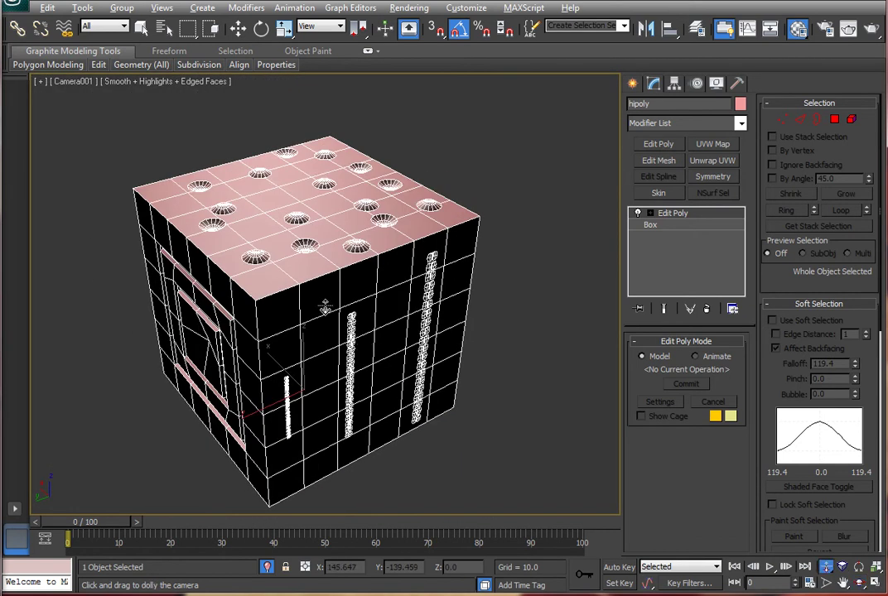
drag(326, 308, 343, 249)
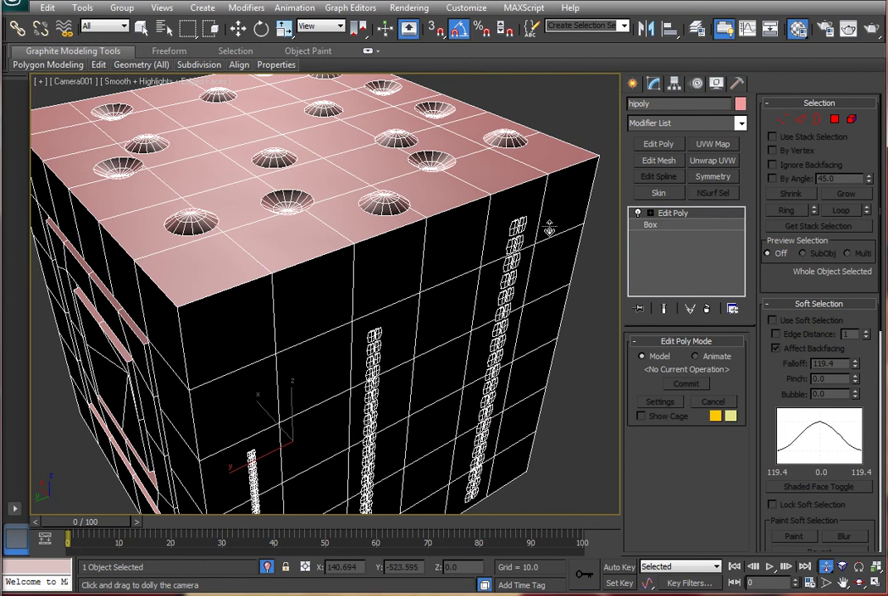
Select a concave bowl element on hipoly's top face, and switch the selection to the neighbouring dome element
click(852, 119)
click(290, 202)
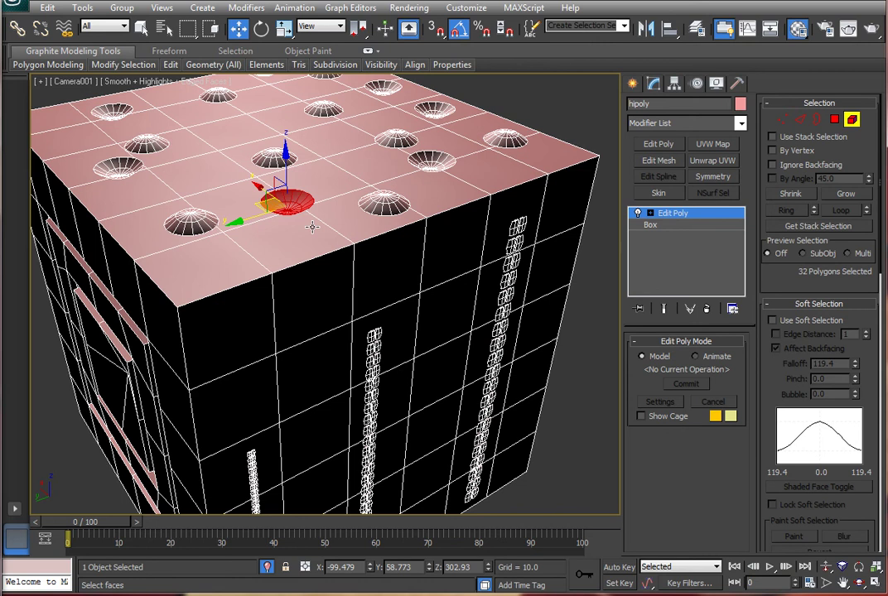
click(402, 213)
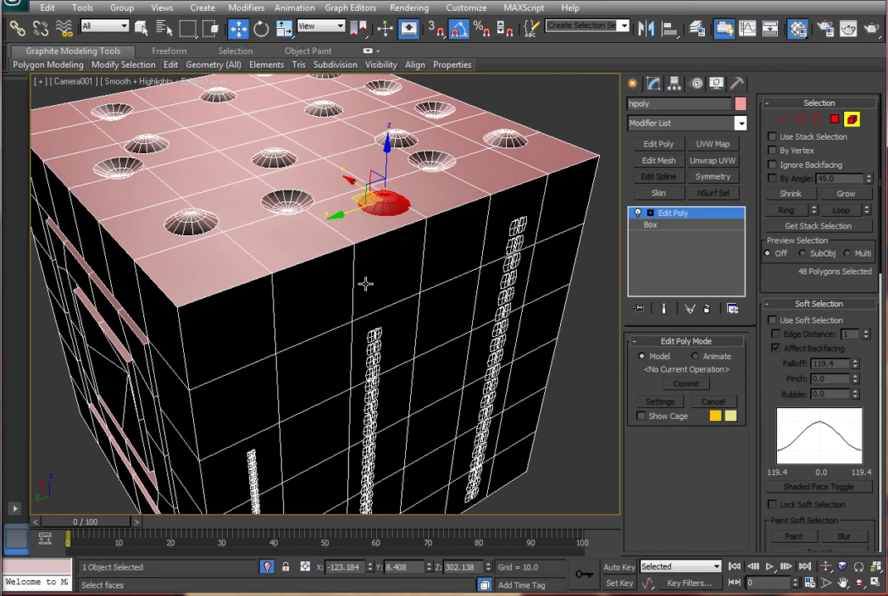
Review hipoly's object properties, including its display options, and close them without changes
click(852, 118)
right_click(348, 240)
click(389, 307)
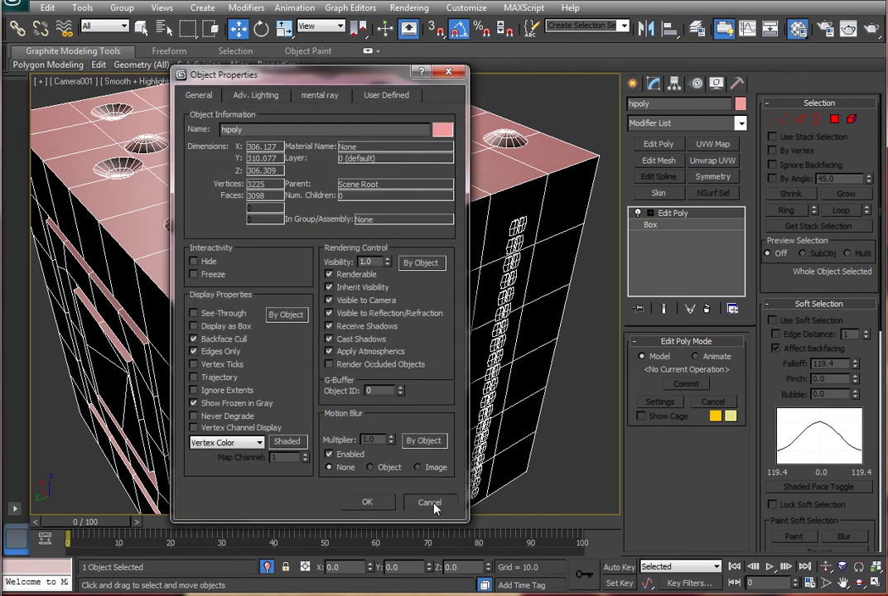
click(429, 502)
Select the concave bowl element near the top face's front edge and frame it closely in the Perspective view
click(851, 118)
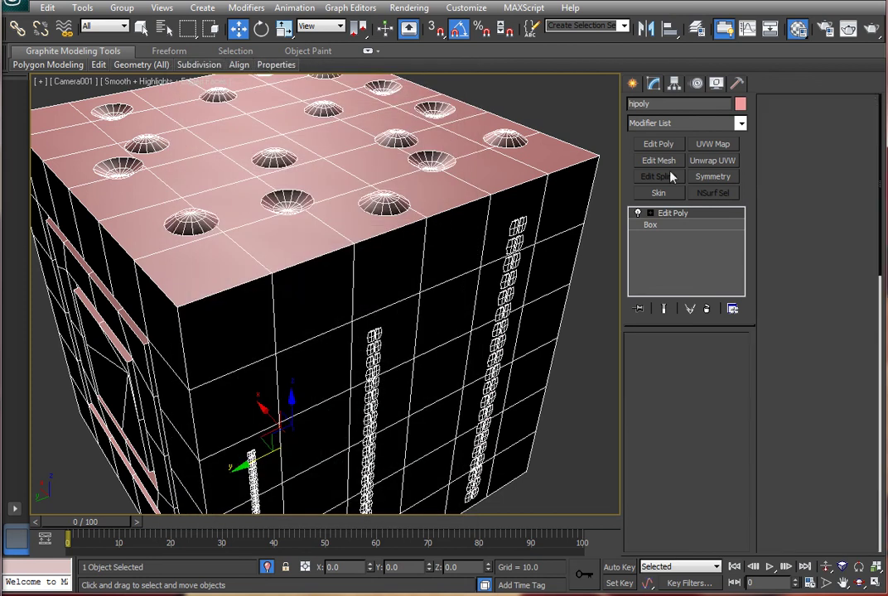
click(382, 202)
click(290, 202)
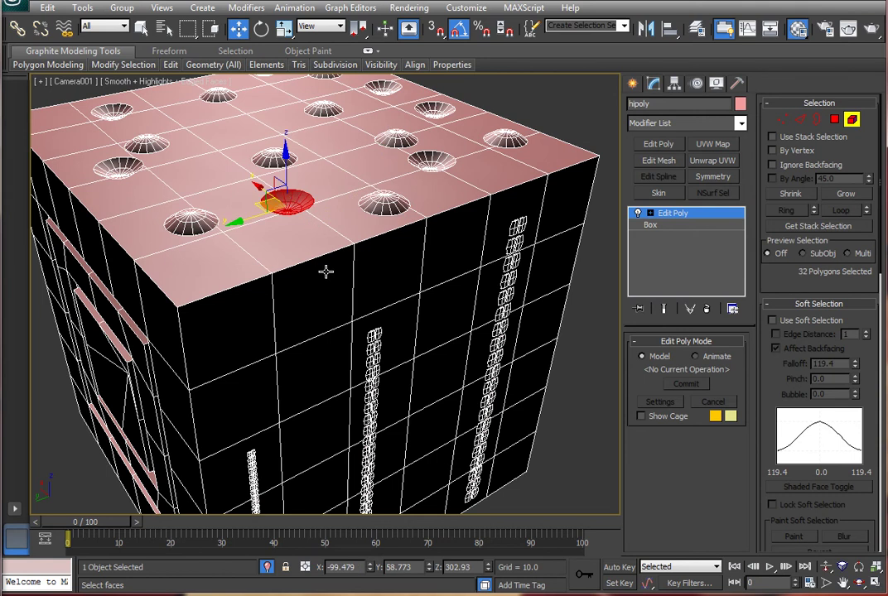
key(p)
key(z)
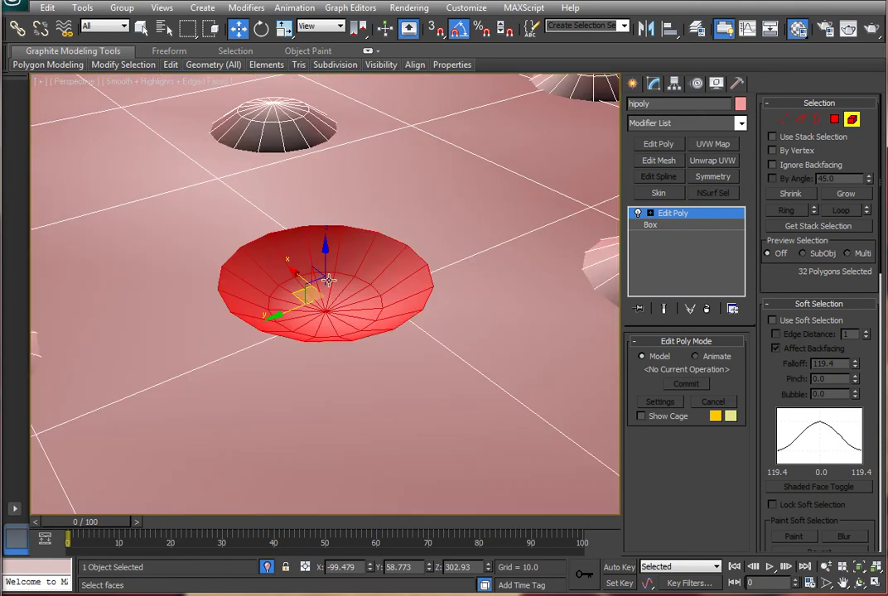
Compare the bowl with the dome behind it from a low angle, selecting the dome and undoing that selection
key(ctrl+r)
drag(346, 366, 371, 299)
key(w)
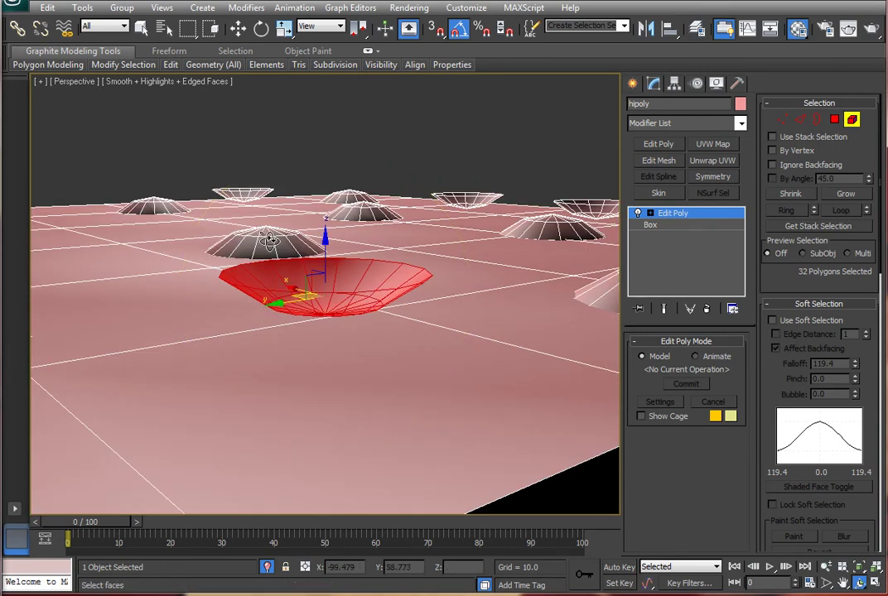
click(267, 241)
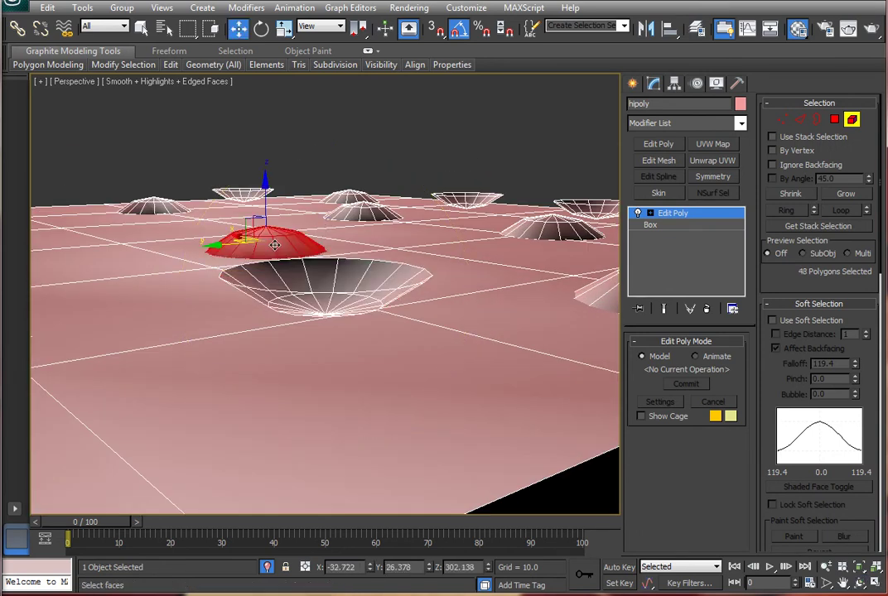
key(ctrl+z)
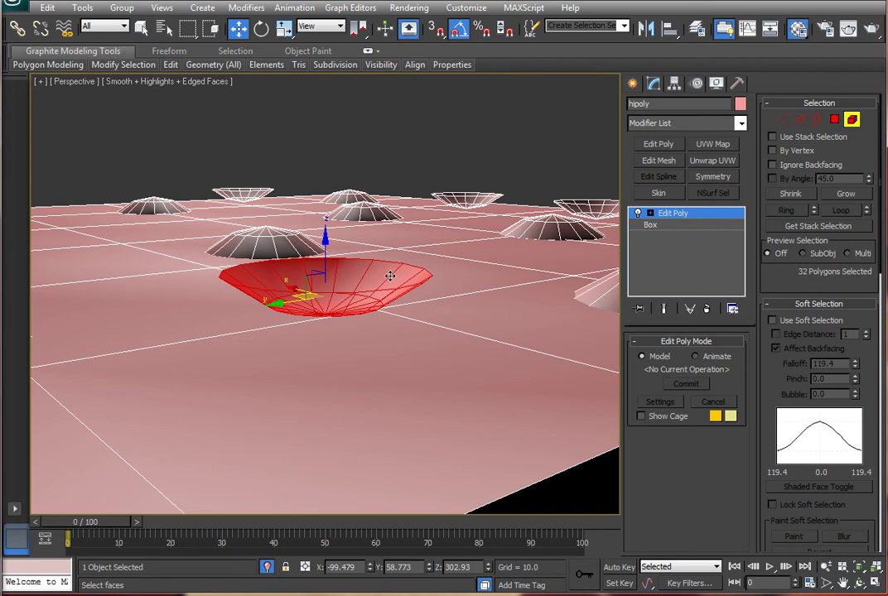
Look at the whole top face and adjoining sides of hipoly again from above
key(alt+z)
drag(338, 272, 348, 438)
key(ctrl+r)
mouse_move(367, 341)
mouse_down()
mouse_move(349, 371)
mouse_move(352, 340)
mouse_up()
key(alt+z)
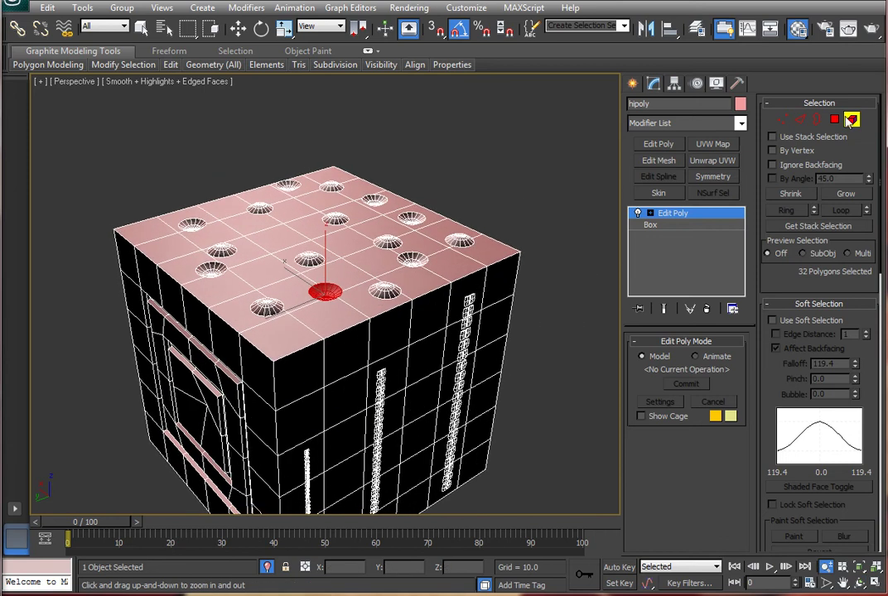
Leave hipoly's Element level, end its isolation, and select the lowpoly cube
click(851, 119)
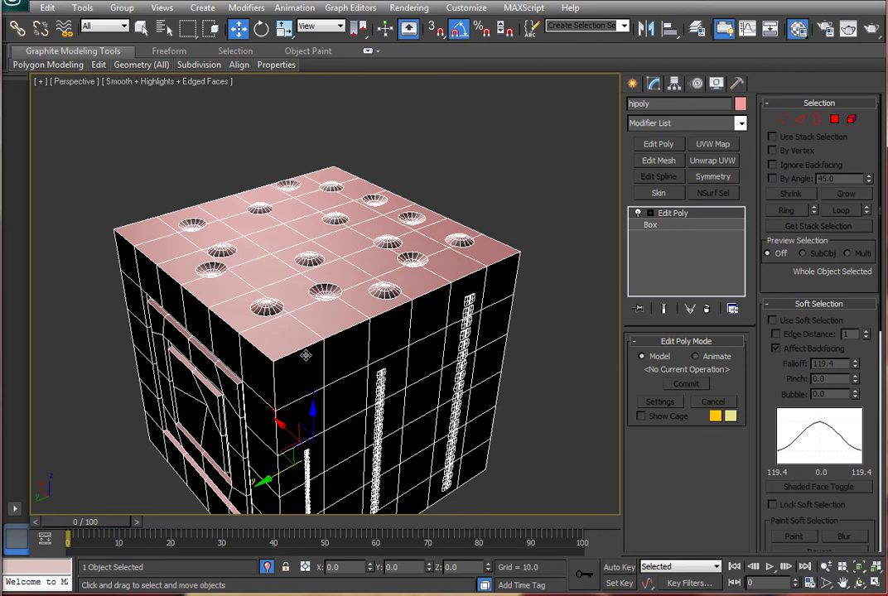
right_click(423, 351)
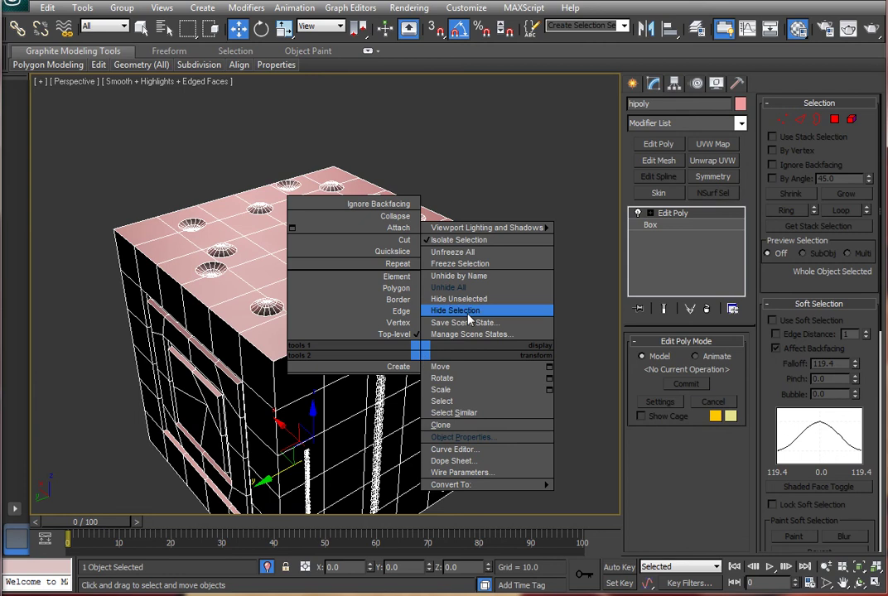
click(484, 2)
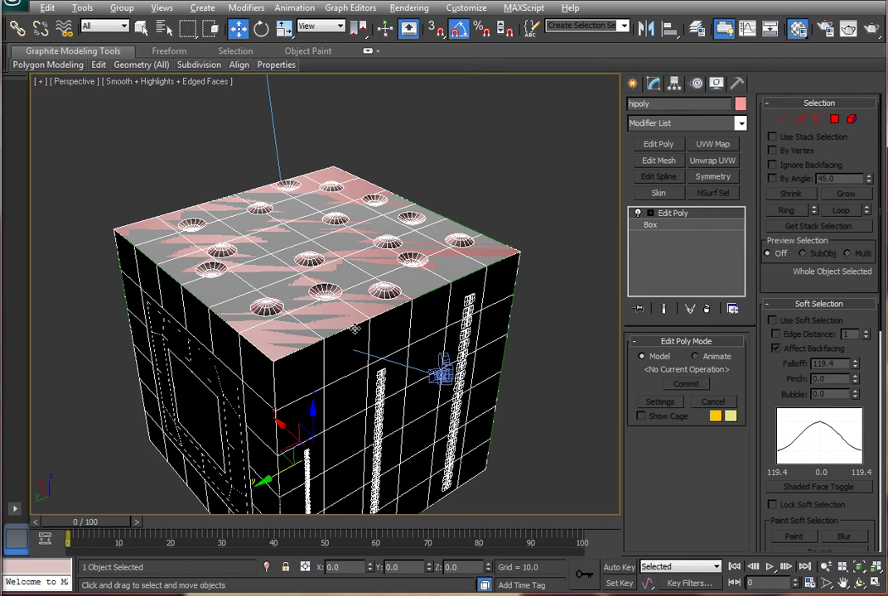
click(295, 277)
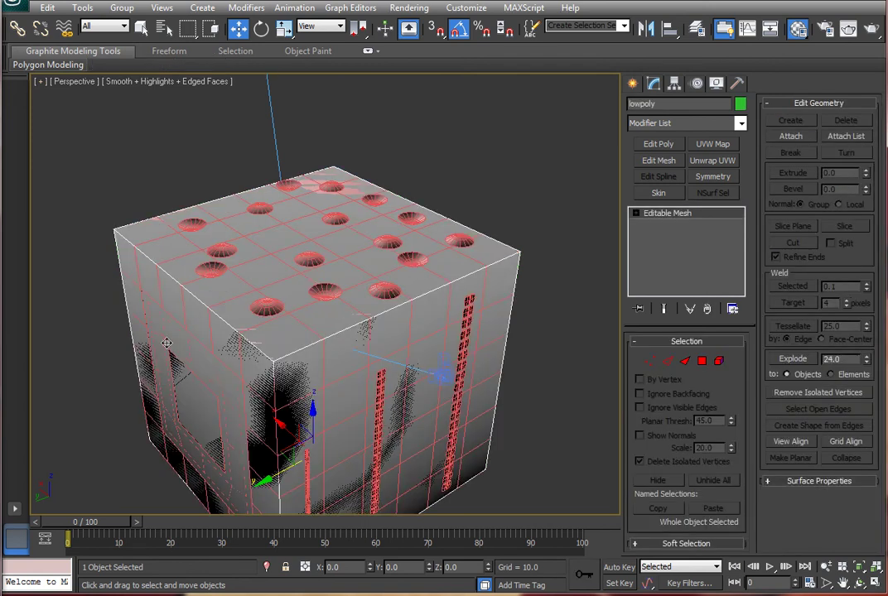
Bring up the Render To Texture settings for lowpoly and check where that command is found
key(0)
drag(8, 3, 187, 99)
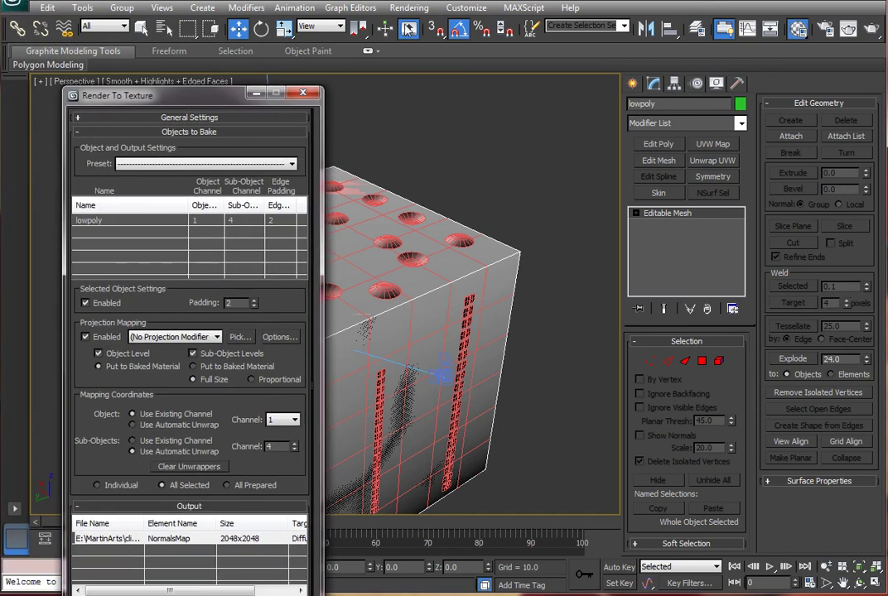
click(409, 8)
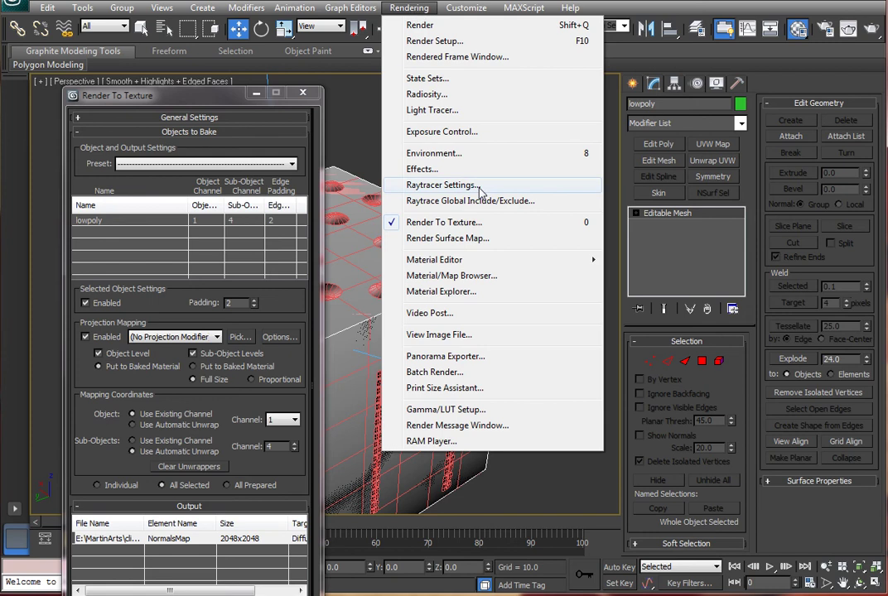
click(215, 99)
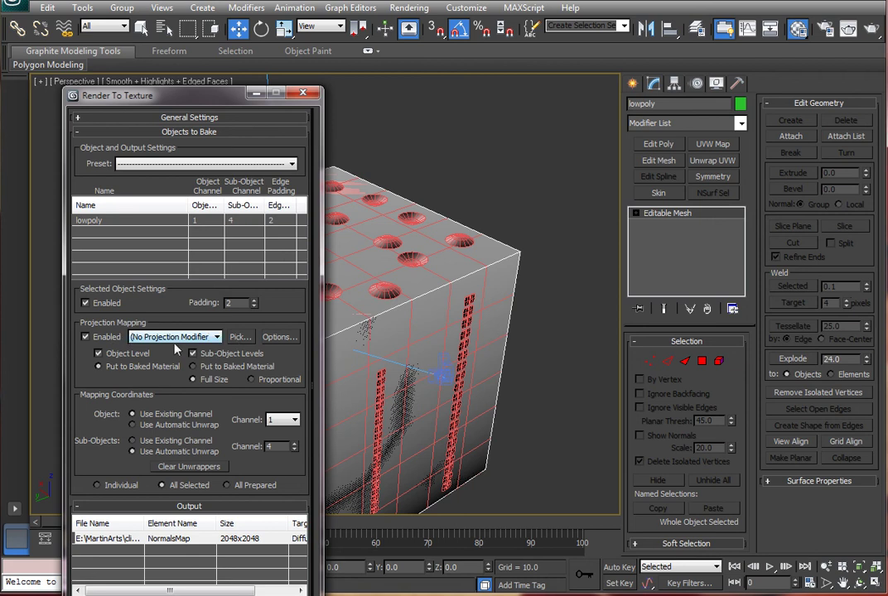
Choose hipoly as lowpoly's projection mapping target and move the bake settings aside to uncover the cube
click(239, 337)
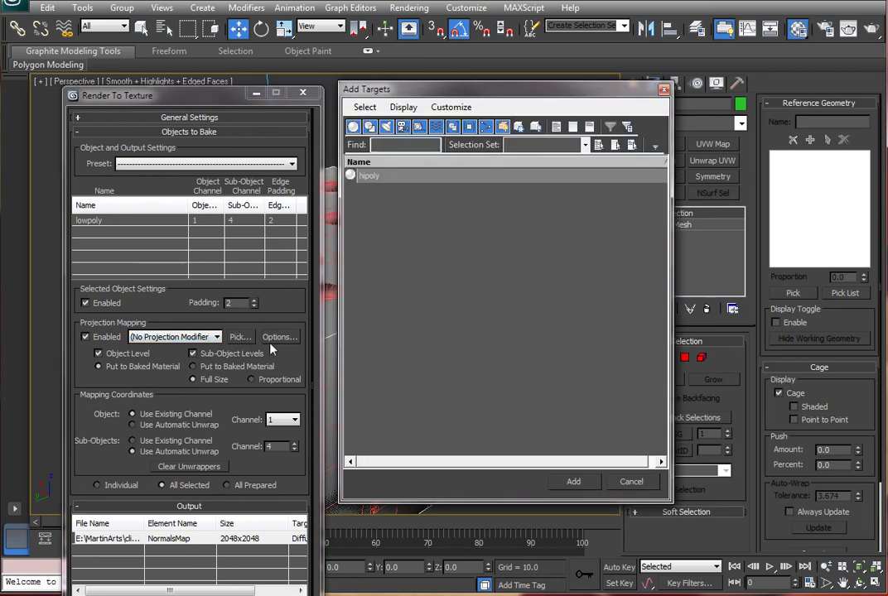
click(371, 176)
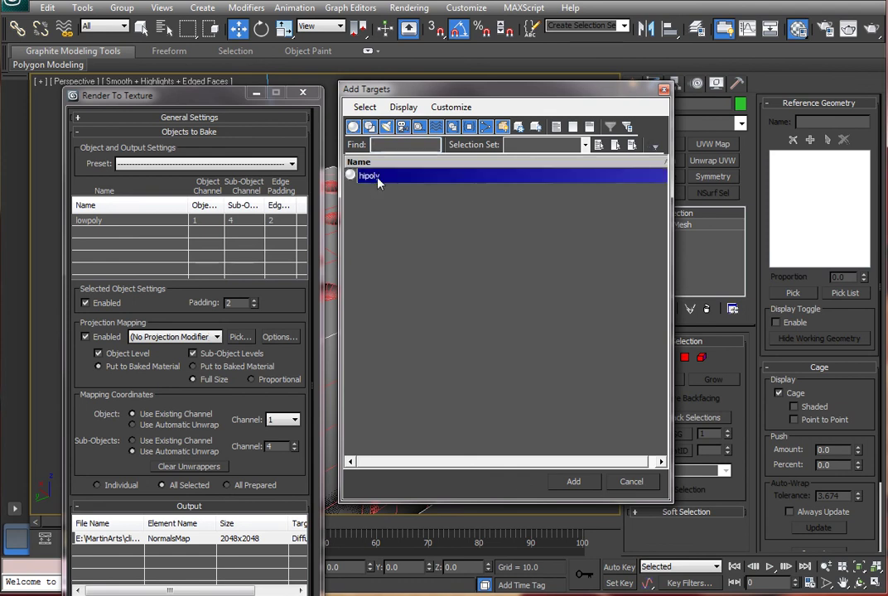
click(579, 485)
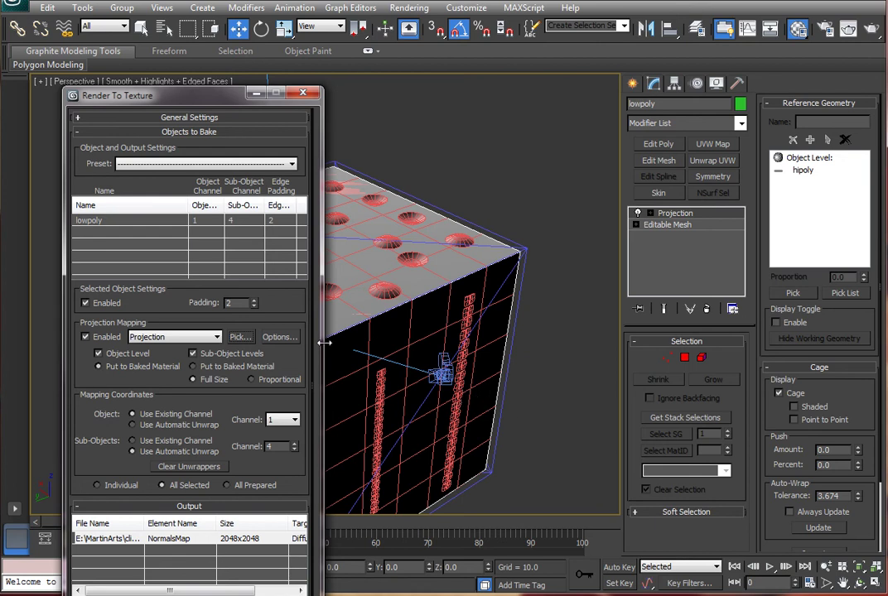
drag(171, 102, 60, 21)
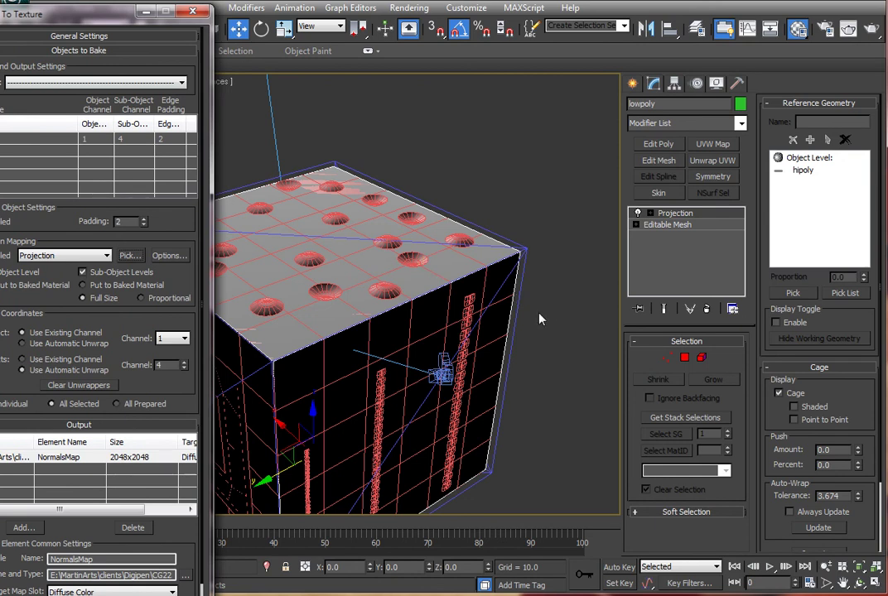
Replace lowpoly's Projection modifier with Unwrap UVW and bring its UV editor fully into view
click(708, 310)
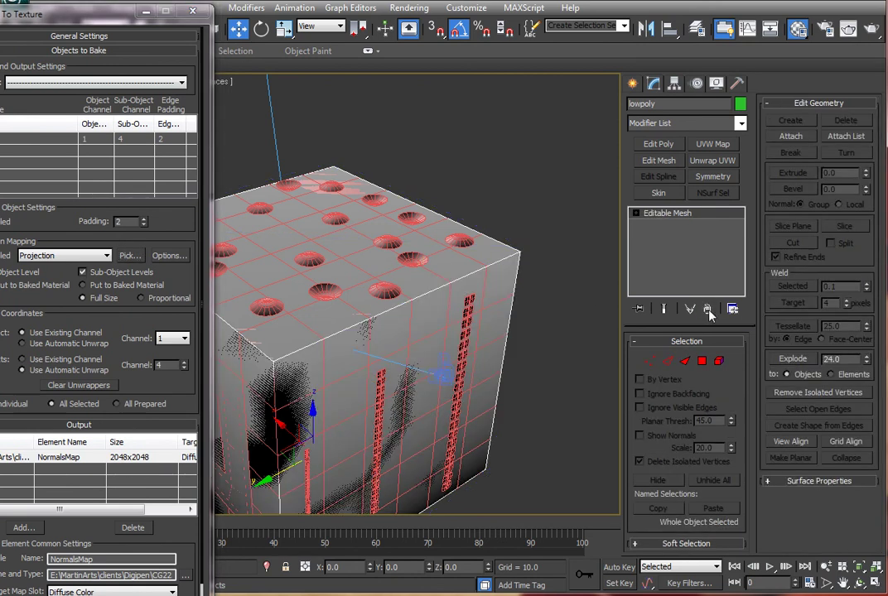
click(709, 161)
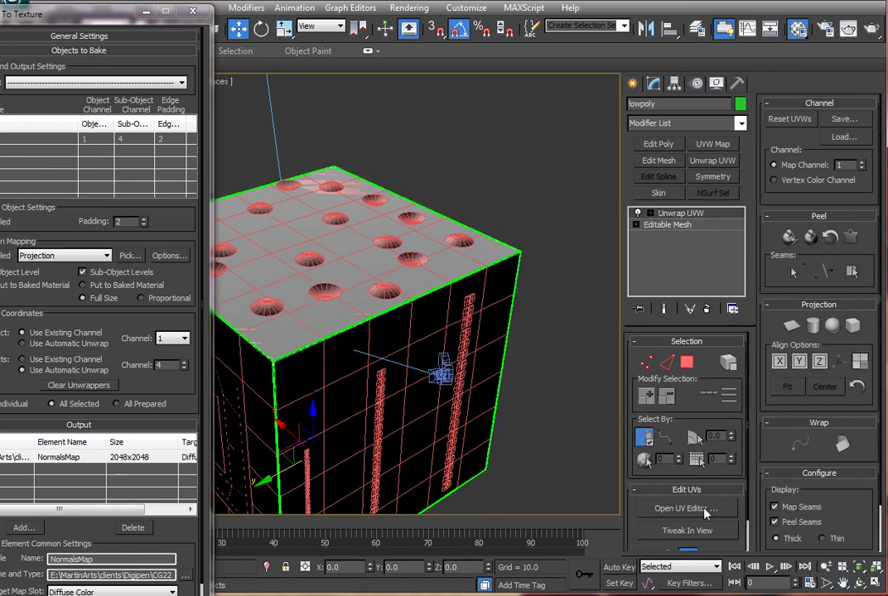
click(706, 509)
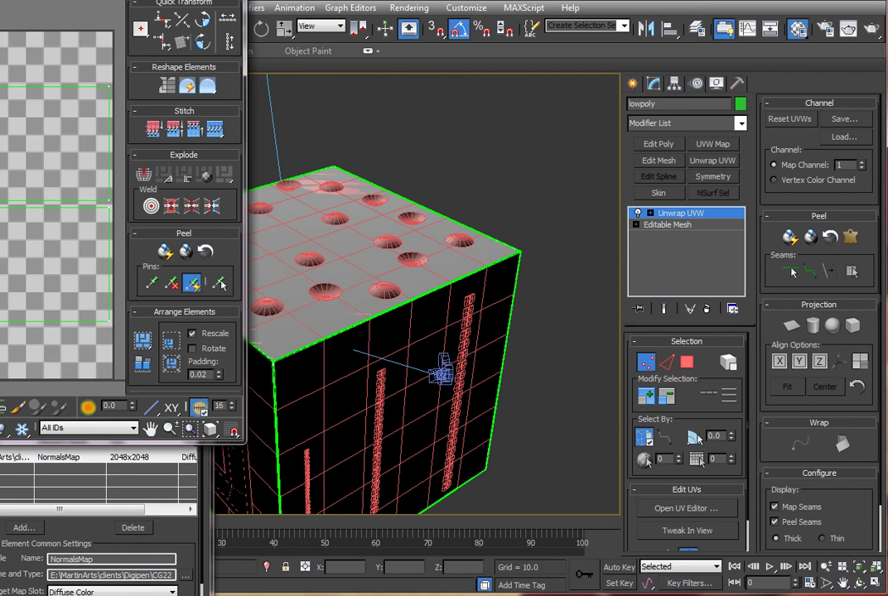
drag(0, 0, 336, 35)
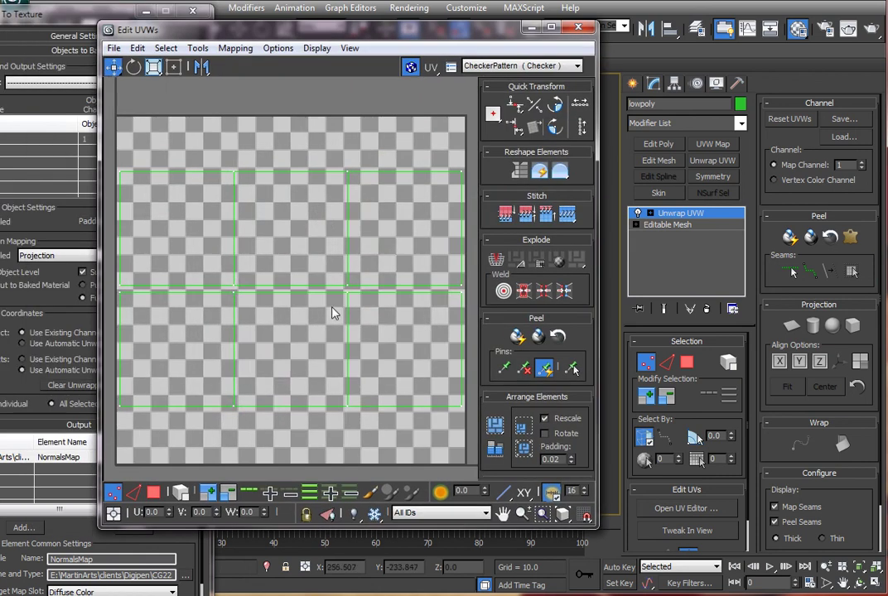
Inspect lowpoly's UV layout without the checker background, then close the editor and remove the Unwrap UVW modifier
scroll(332, 313, down, 2)
click(410, 65)
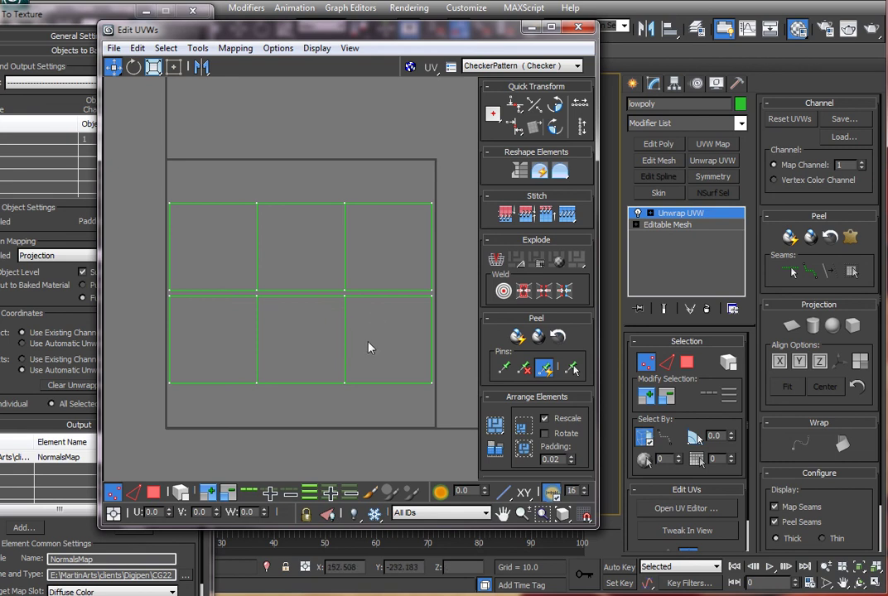
click(578, 27)
click(706, 308)
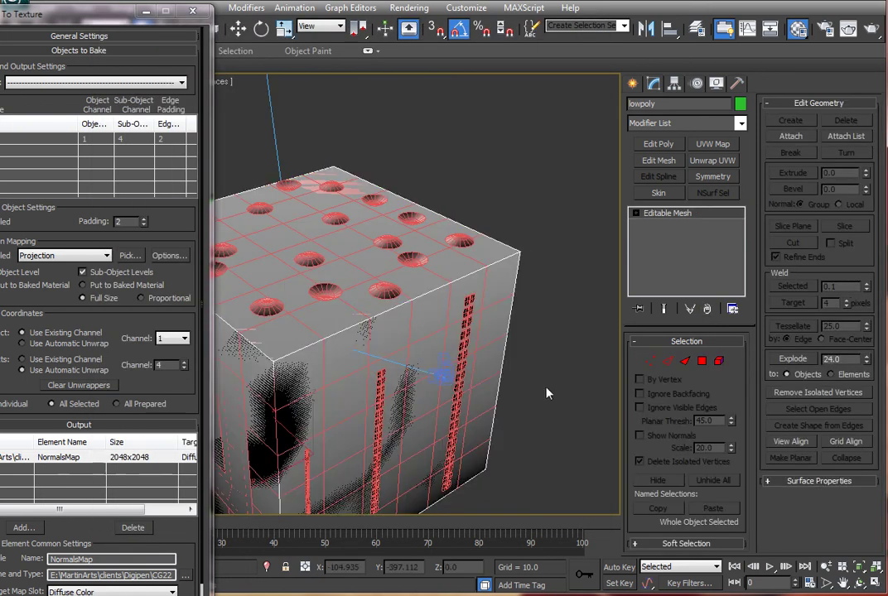
Pick hipoly again as the projection source so that lowpoly gets a new Projection modifier
click(128, 257)
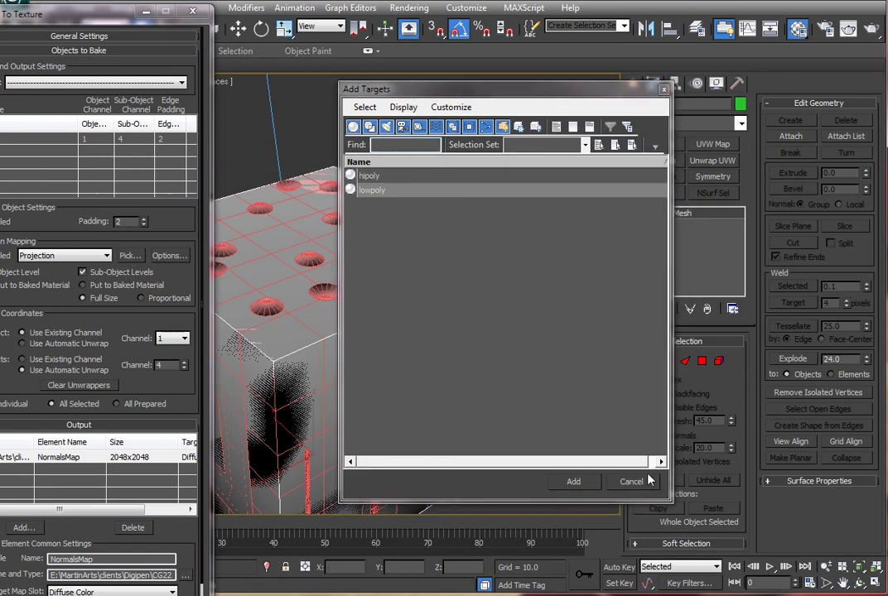
click(648, 481)
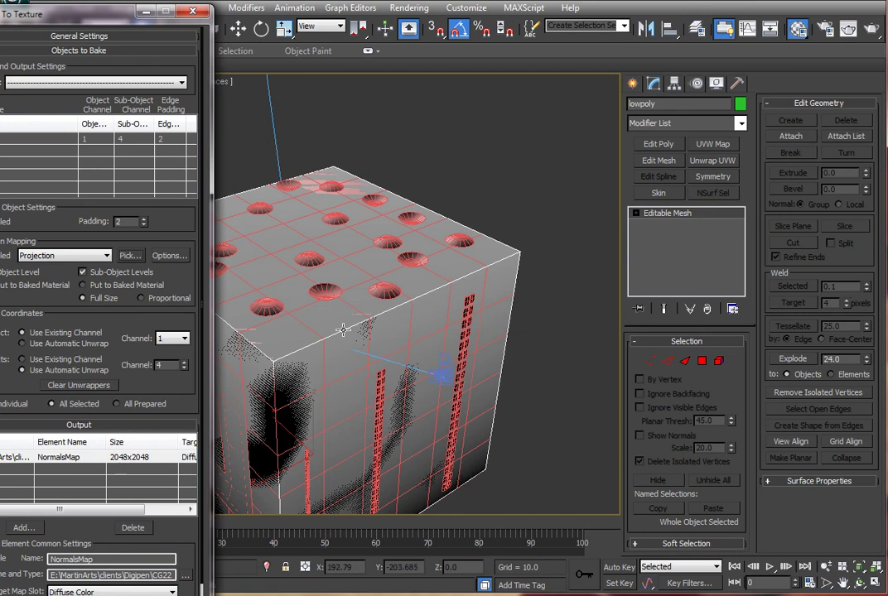
click(130, 255)
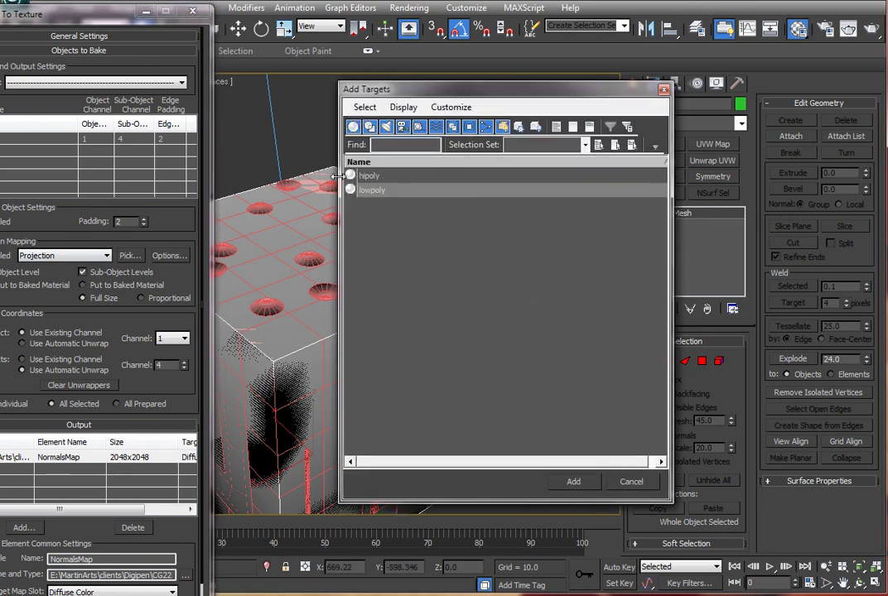
click(376, 176)
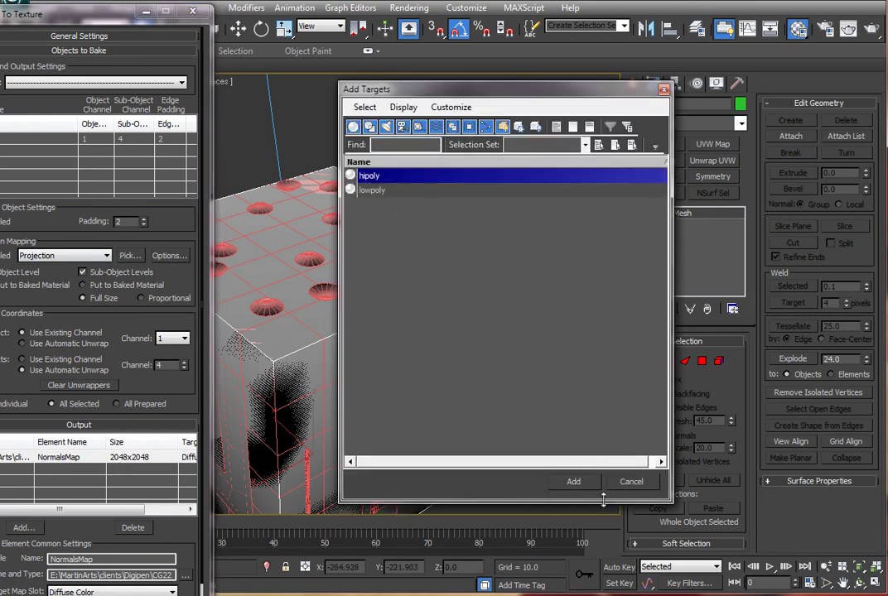
click(573, 481)
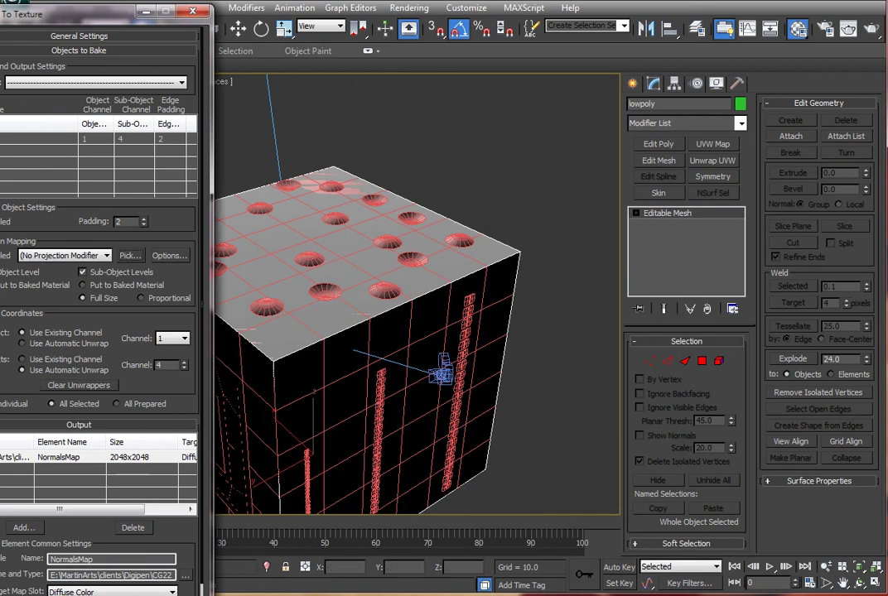
click(130, 255)
double_click(391, 178)
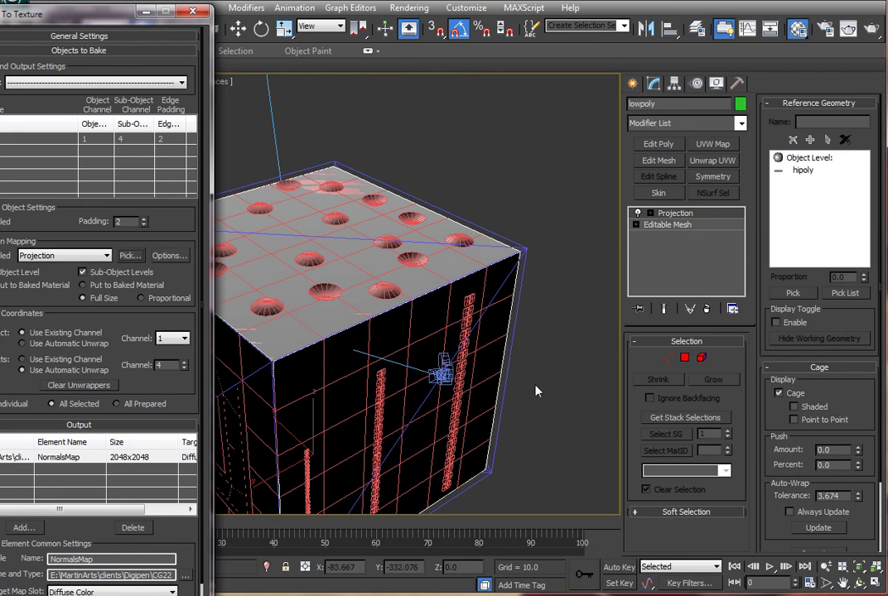
Push lowpoly's projection cage outward until it encloses the floating domes and bowls above the top face
key(e)
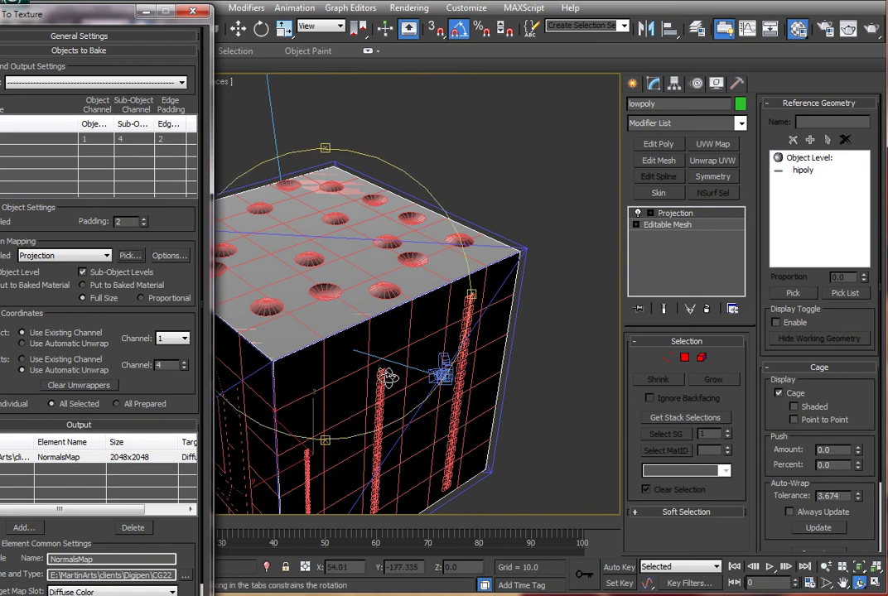
drag(387, 371, 394, 237)
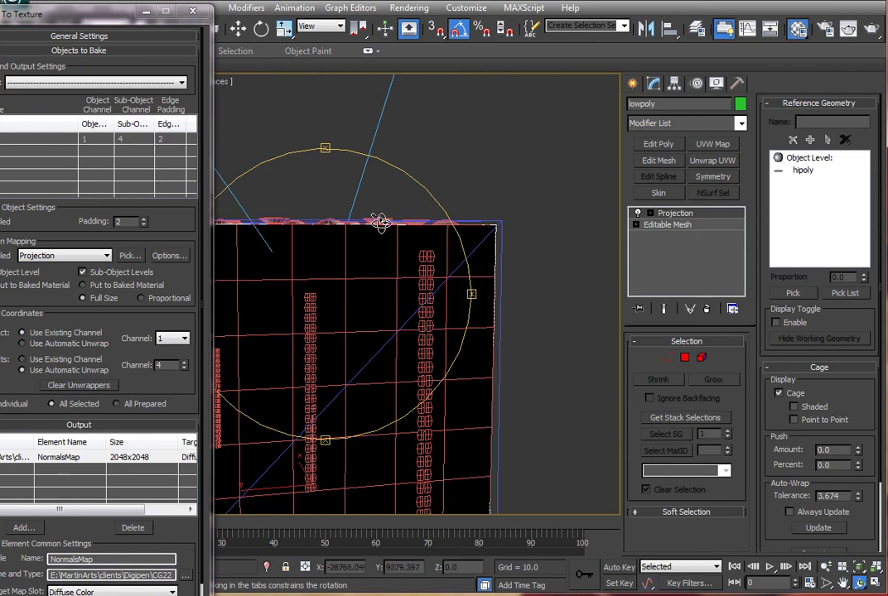
key(alt+z)
drag(369, 297, 380, 245)
middle_drag(383, 244, 396, 283)
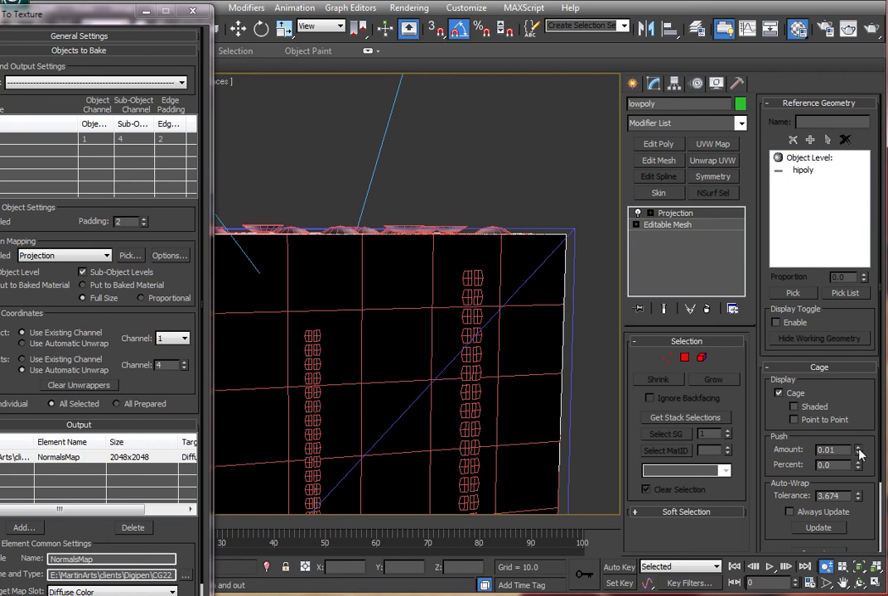
drag(859, 453, 851, 72)
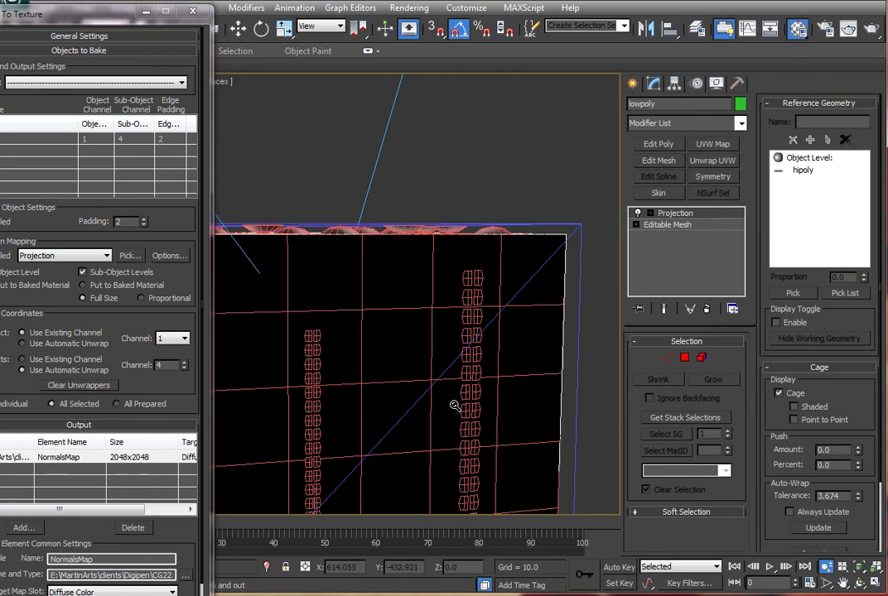
scroll(403, 319, down, 3)
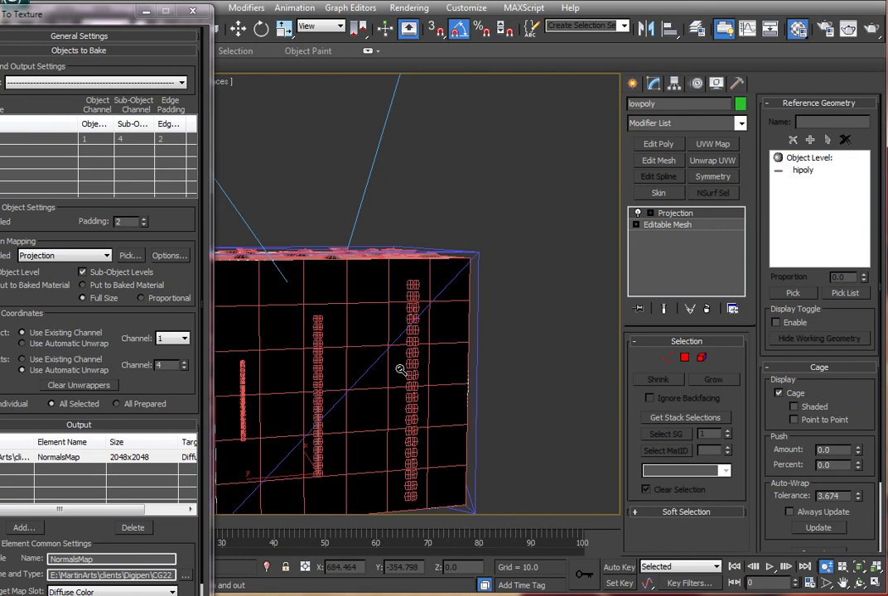
alt+middle_drag(383, 368, 501, 370)
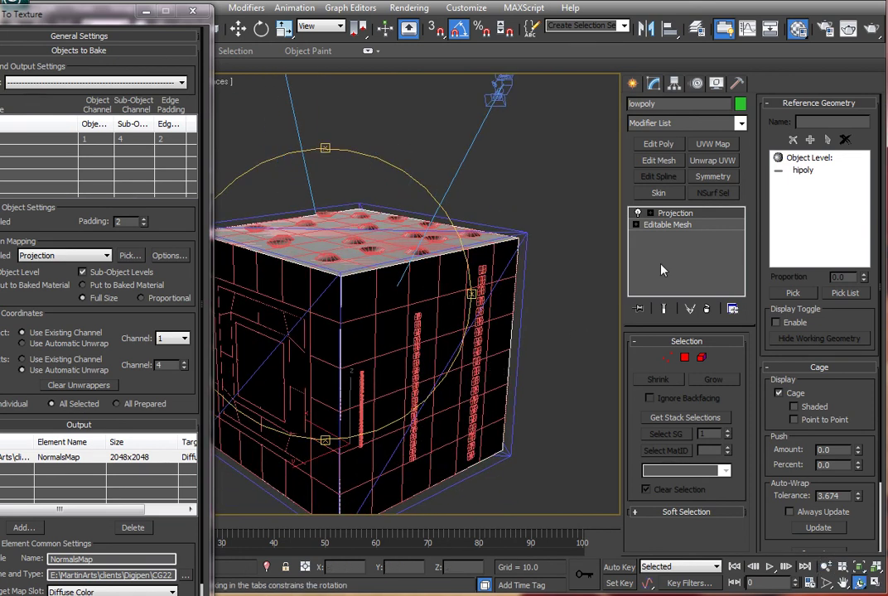
drag(669, 105, 627, 104)
click(2, 354)
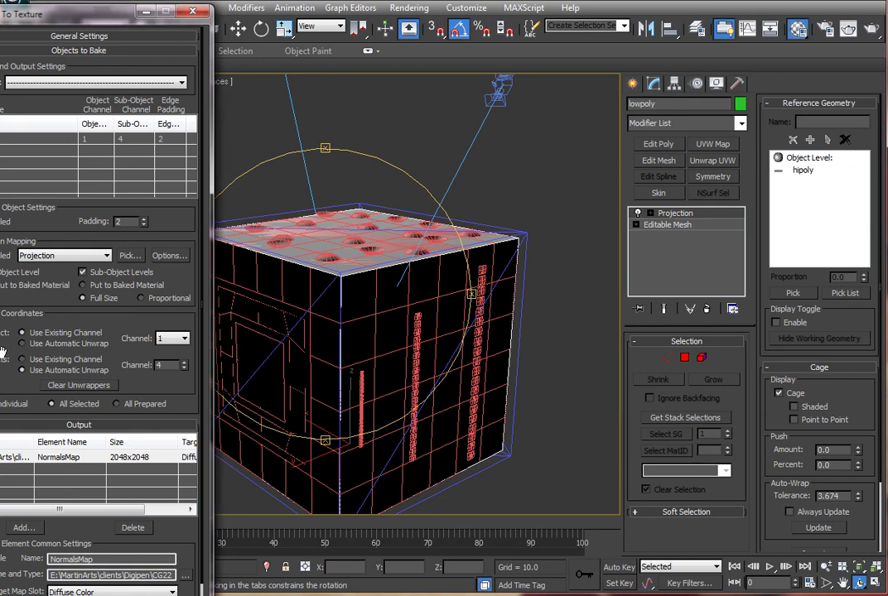
click(49, 404)
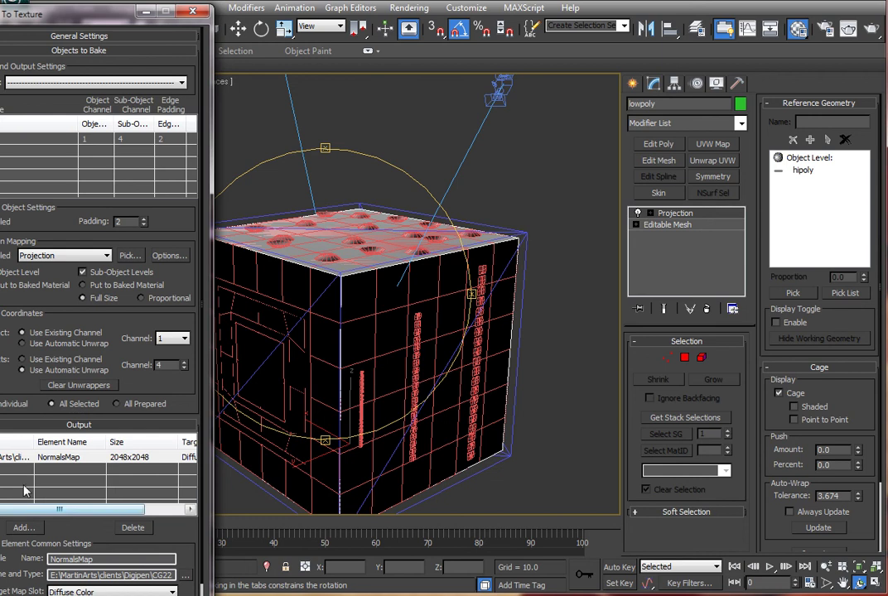
Check the available bake texture elements, highlighting NormalsMap, and close the list without adding one
click(24, 530)
click(357, 277)
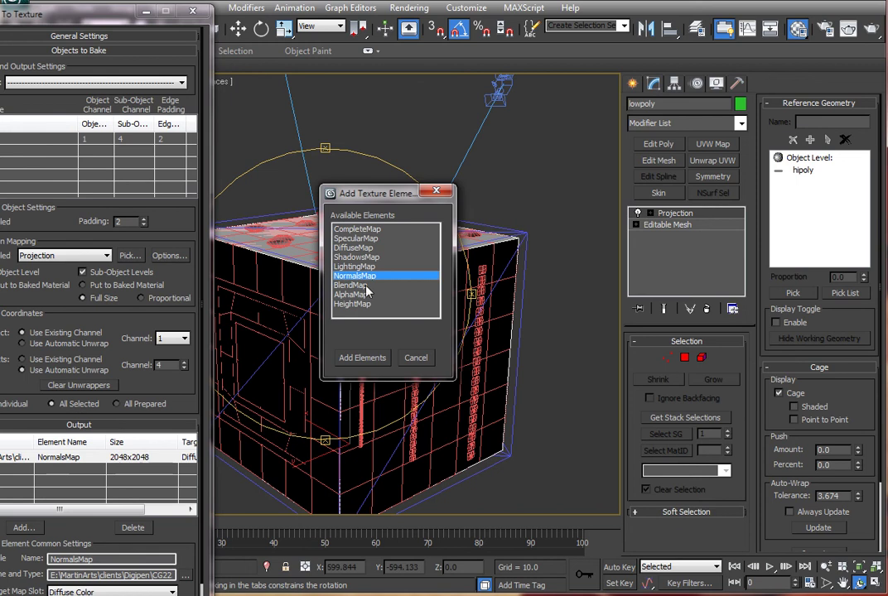
click(415, 358)
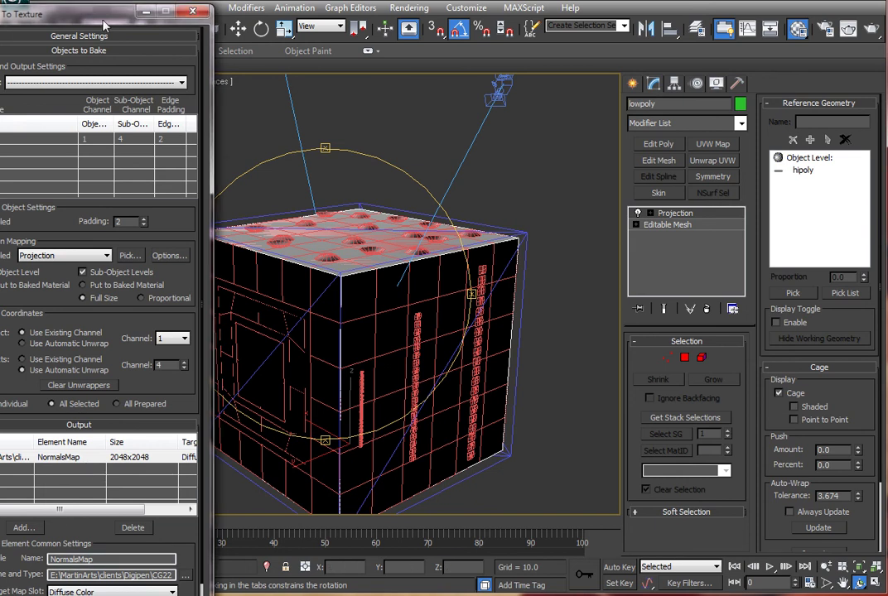
Set the NormalsMap output size to 512x512 in the bake settings
drag(85, 16, 162, 8)
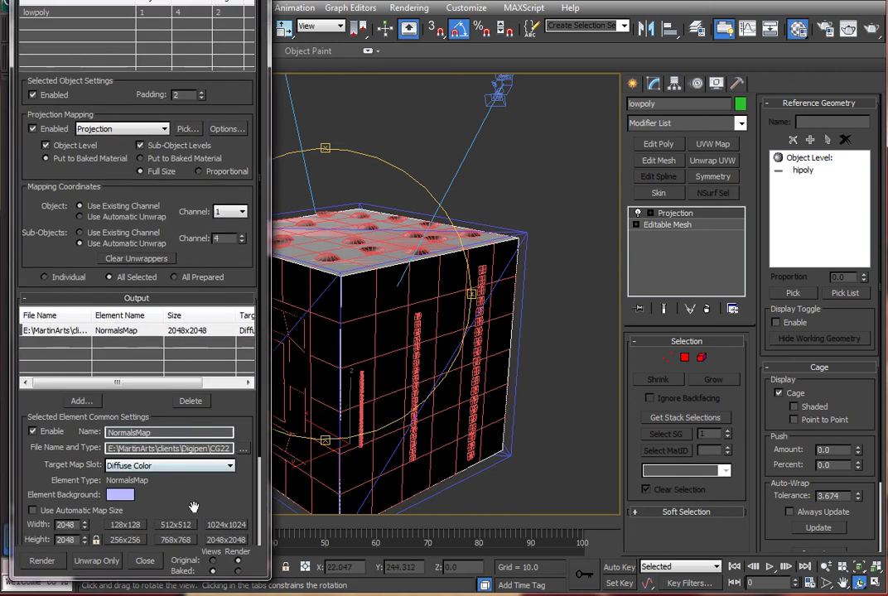
click(175, 526)
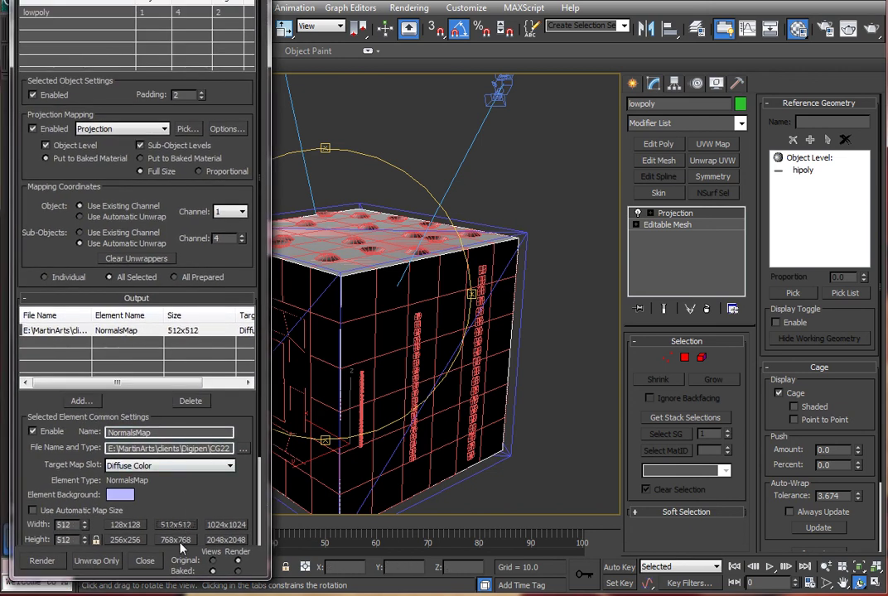
Set the NormalsMap output size to 2048x2048 and check the end of its output file path
click(135, 541)
click(225, 540)
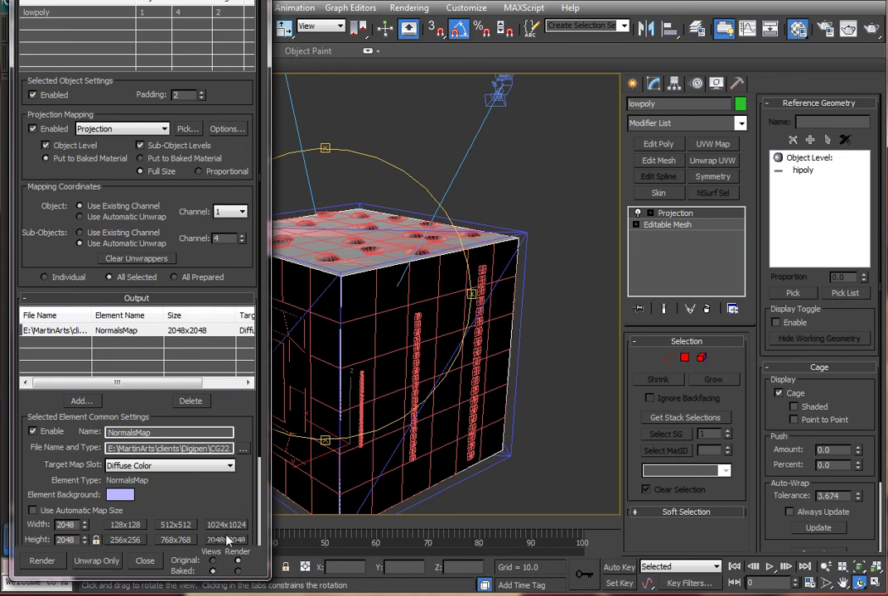
drag(160, 388, 117, 420)
drag(174, 448, 274, 449)
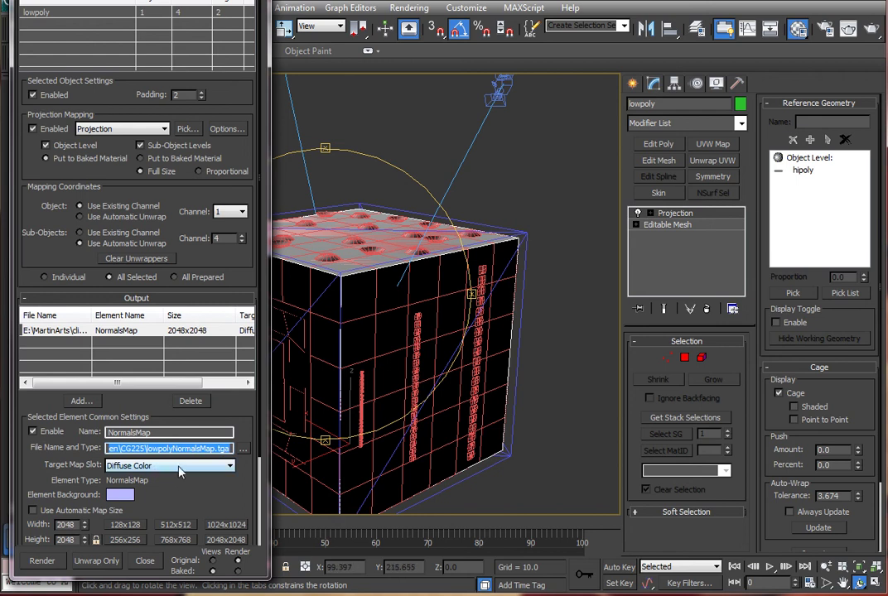
click(197, 498)
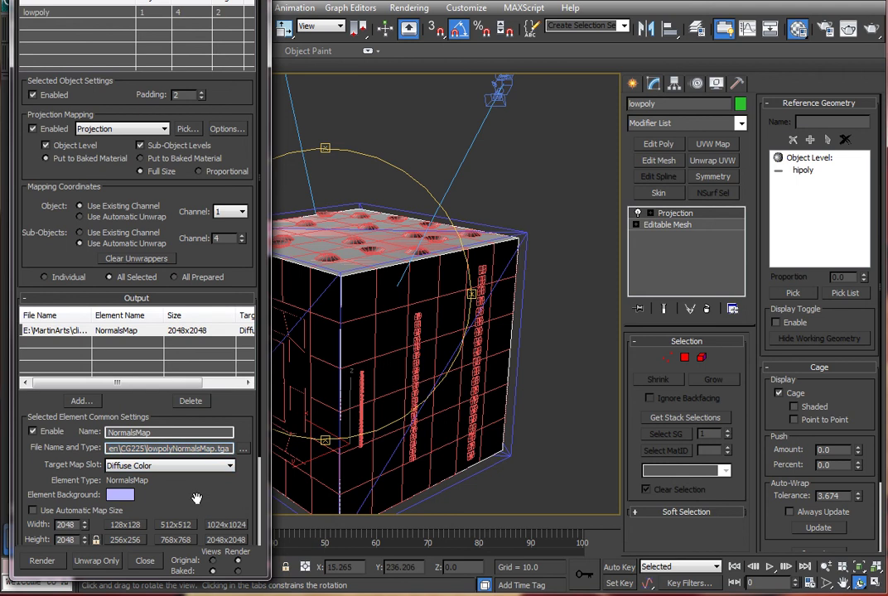
Bake the normal map for lowpoly, overwriting lowpolyNormalsMap.tga, and close the rendered preview
scroll(196, 498, down, 3)
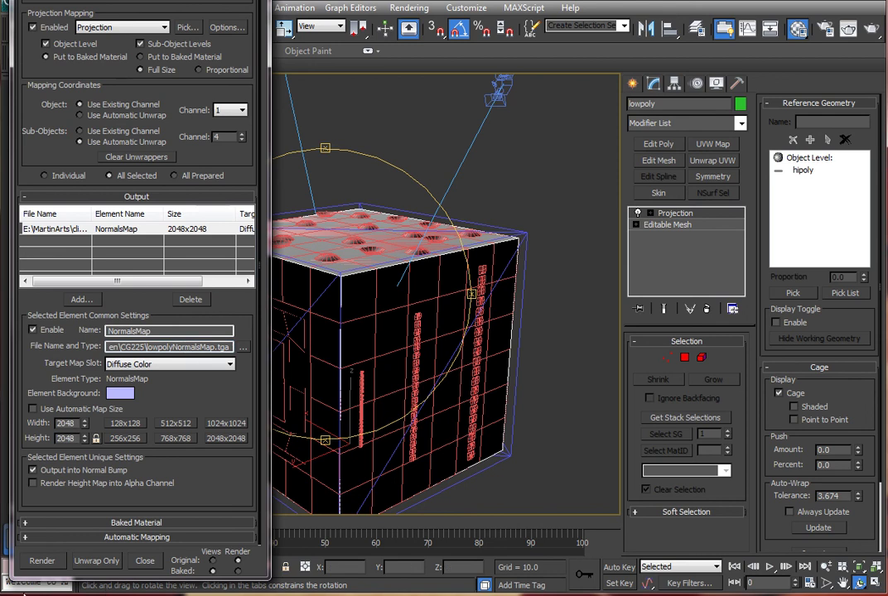
click(43, 562)
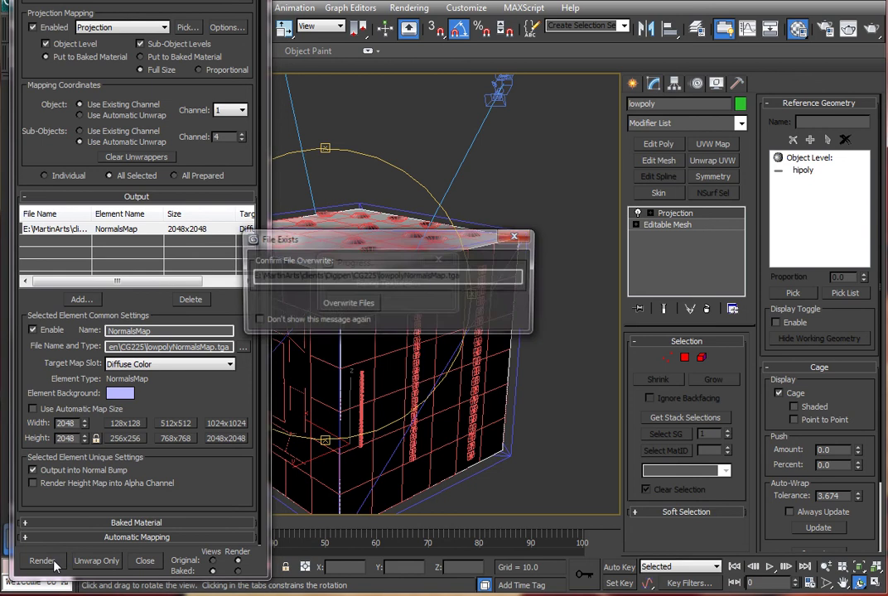
click(352, 304)
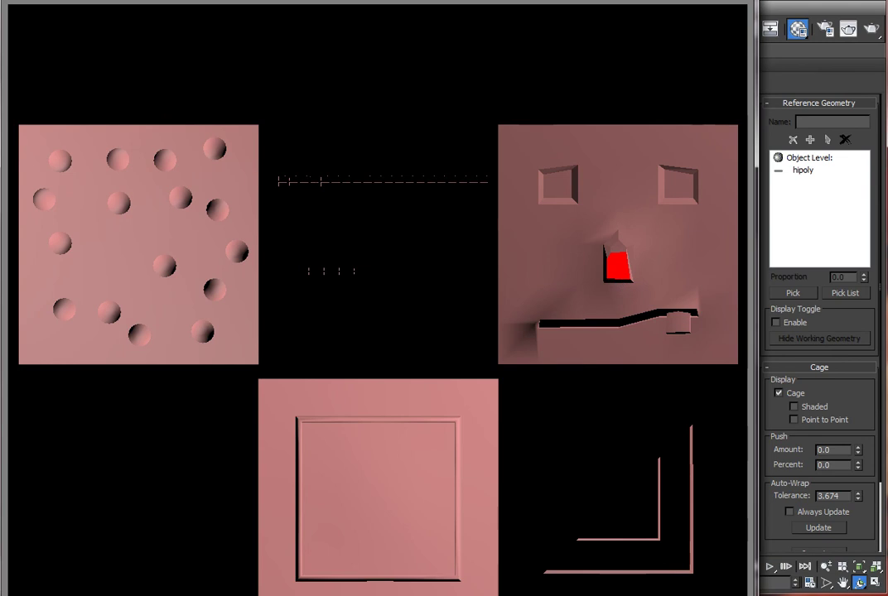
click(733, 1)
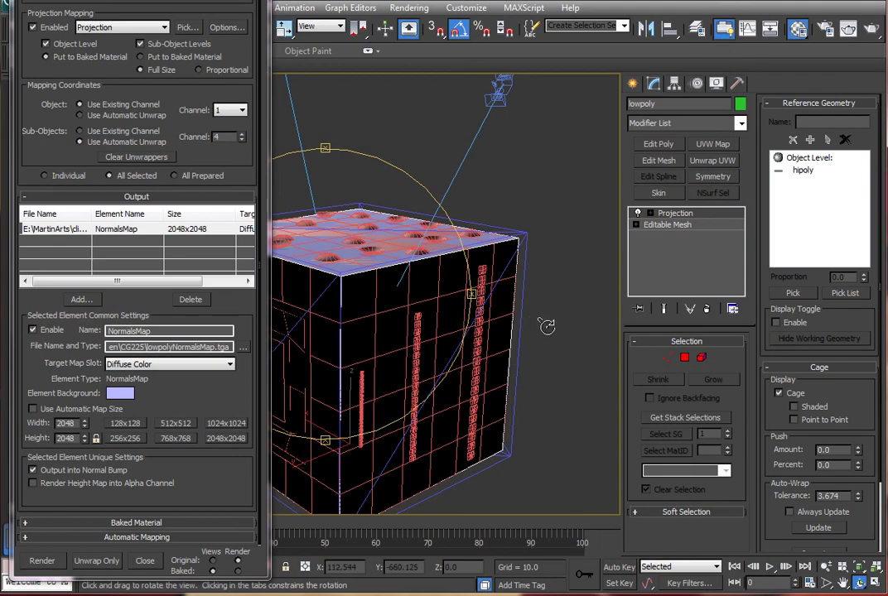
Push lowpoly's projection cage slightly further outward and rebake the normal map, overwriting lowpolyNormalsMap.tga
drag(540, 325, 838, 330)
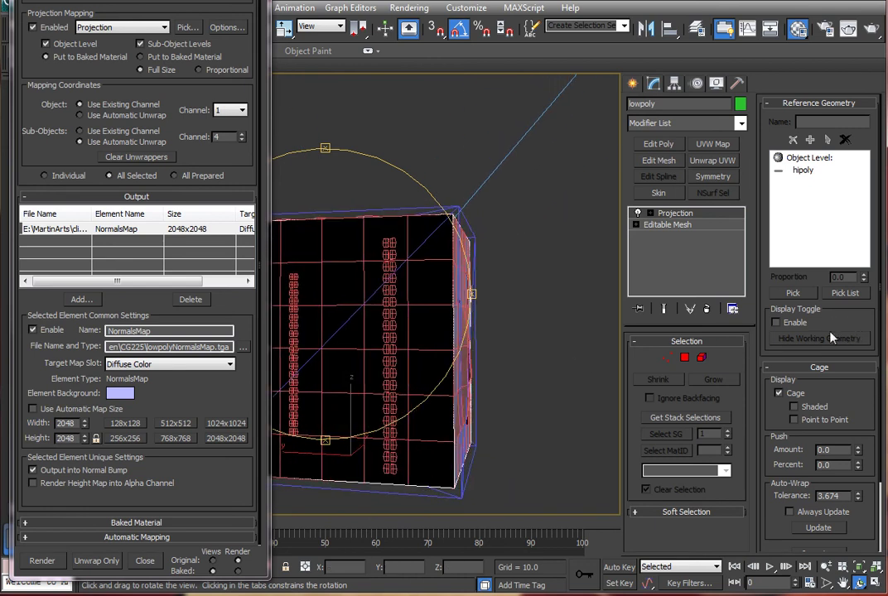
drag(859, 456, 858, 274)
right_click(858, 449)
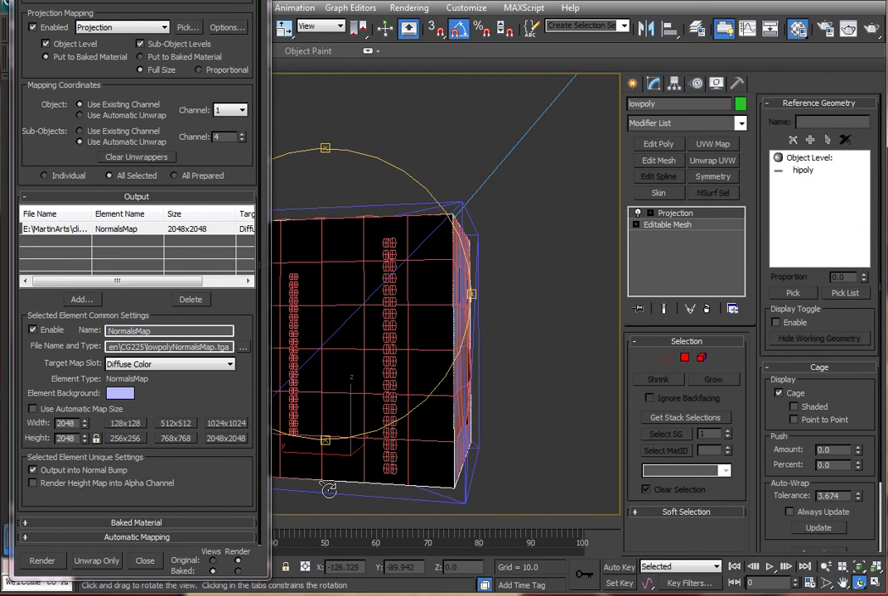
click(41, 561)
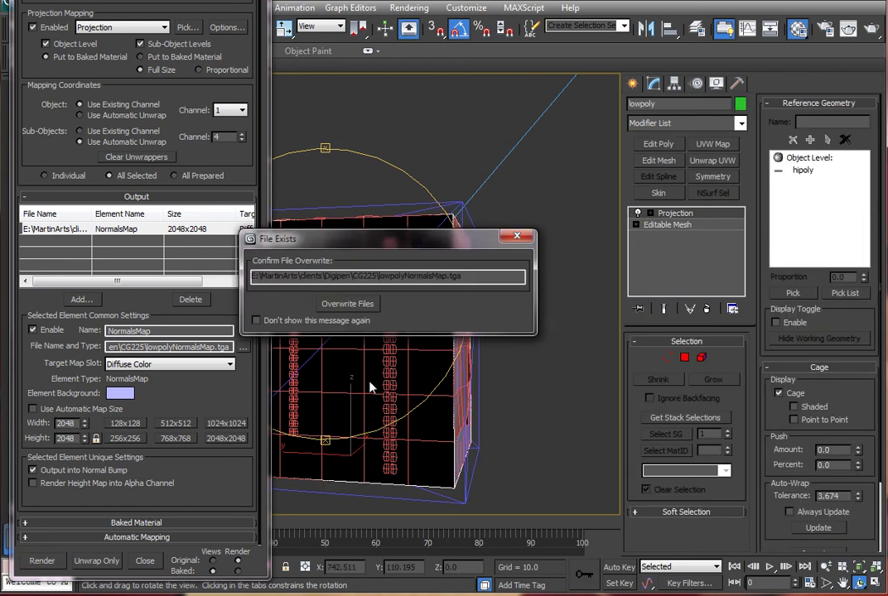
click(354, 304)
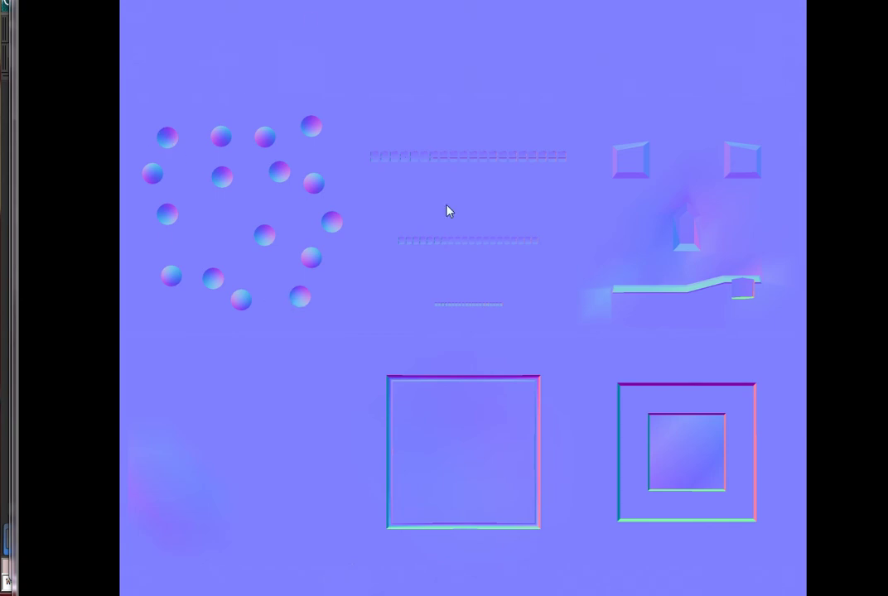
Inspect the baked lowpolyNormalsMap.tga in IrfanView, magnifying the floating details and frames, and return to 3ds Max
click(308, 2)
click(308, 2)
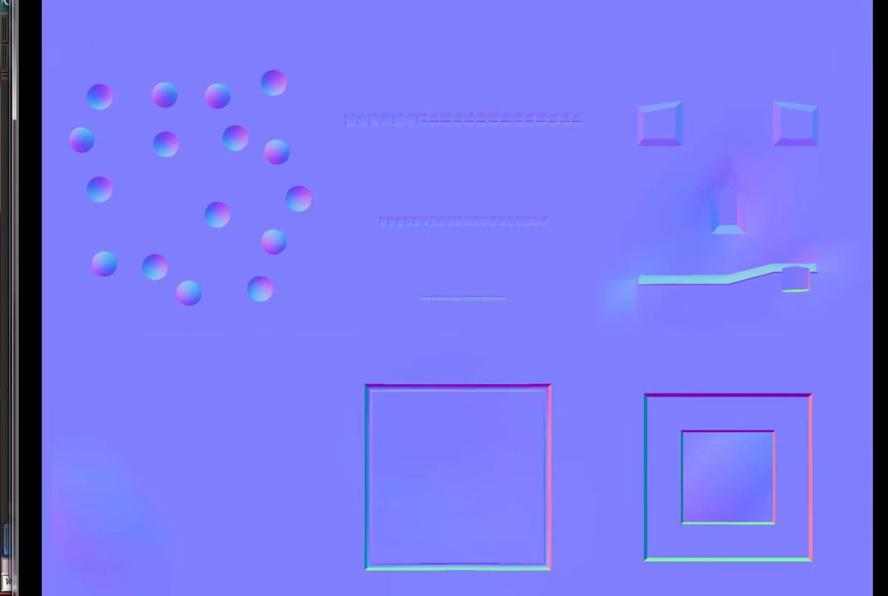
scroll(877, 203, up, 5)
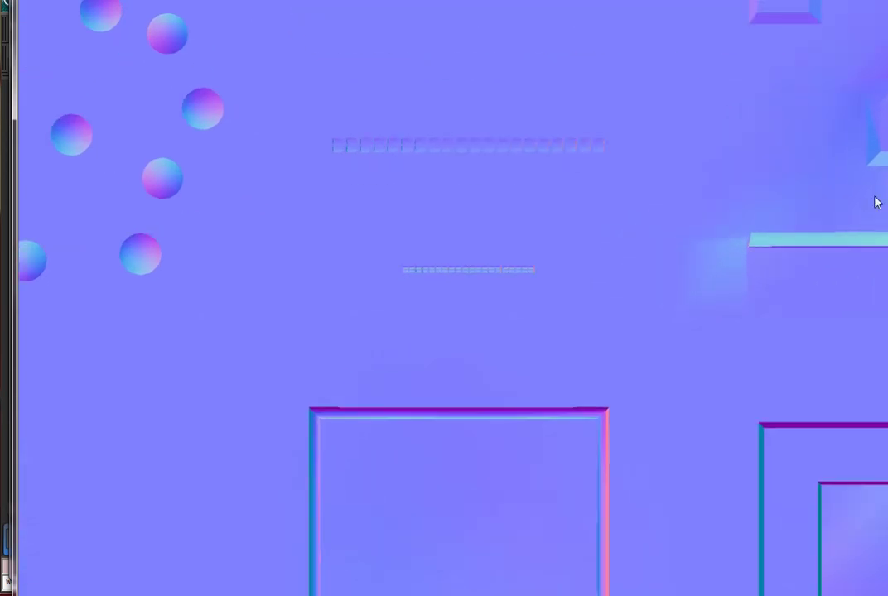
key(Return)
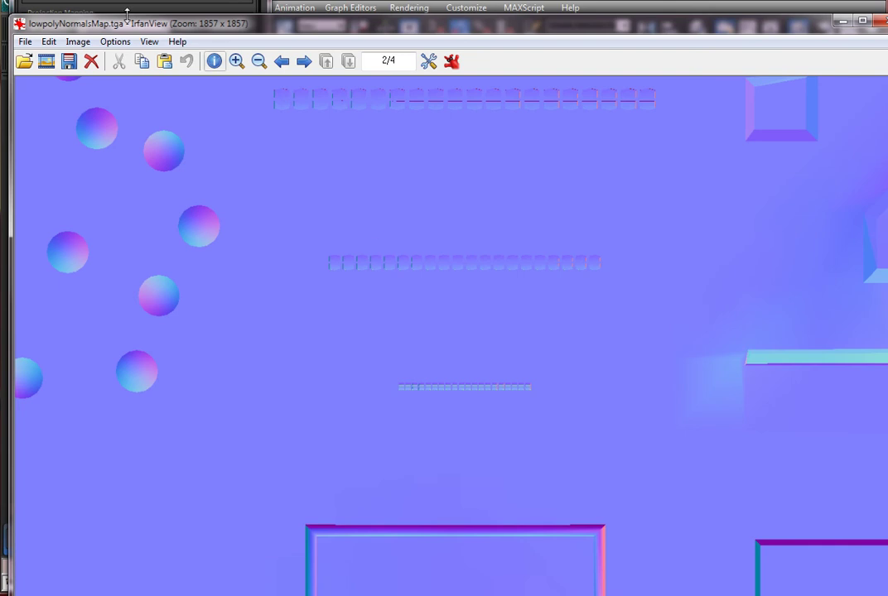
click(236, 61)
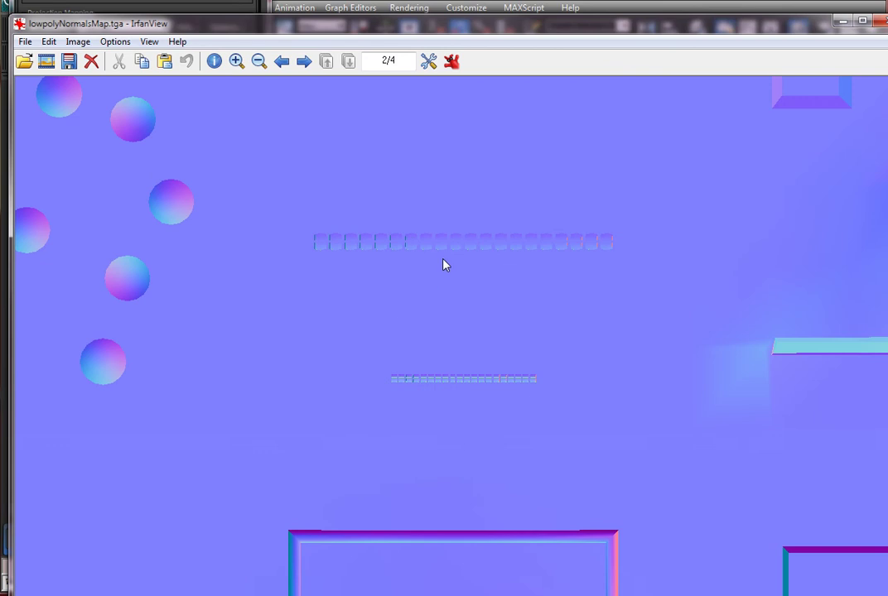
key(End)
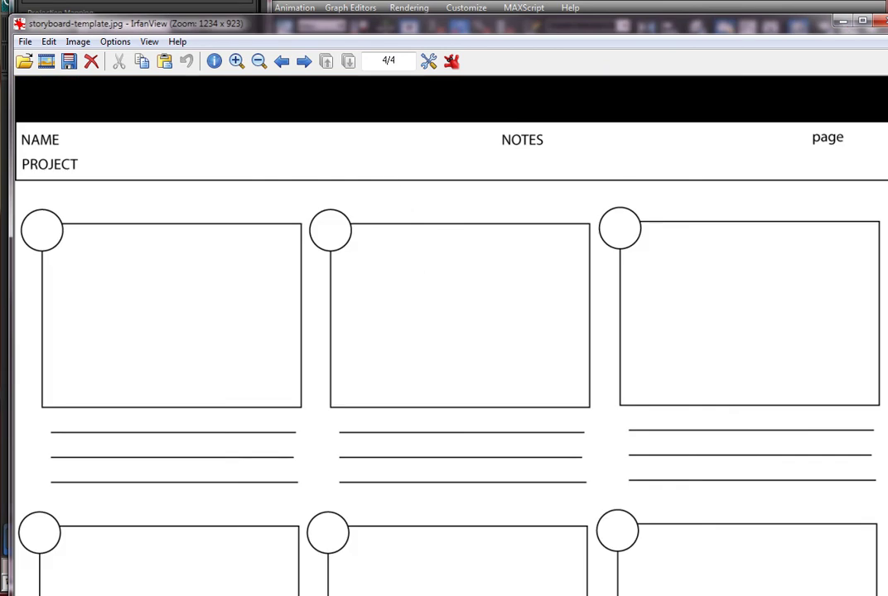
click(874, 19)
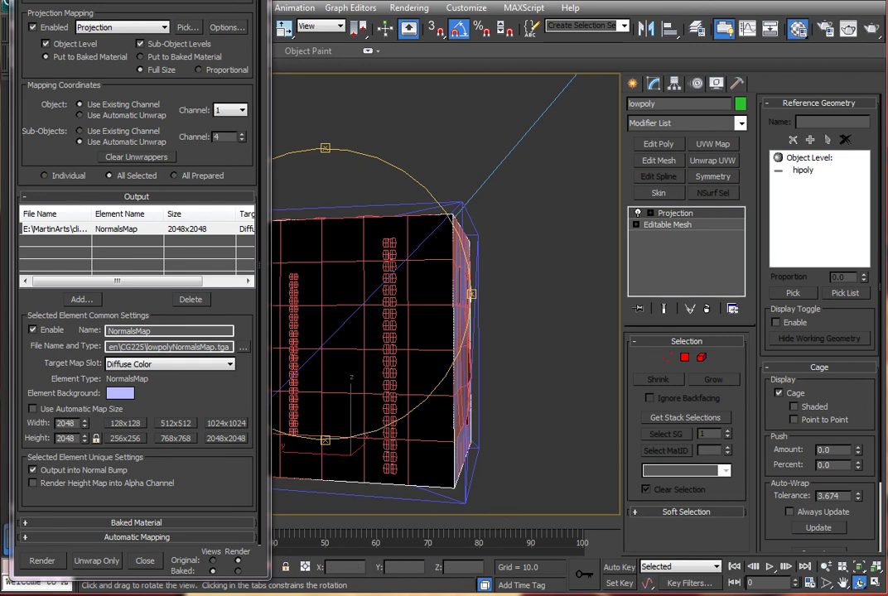
key(alt+Tab)
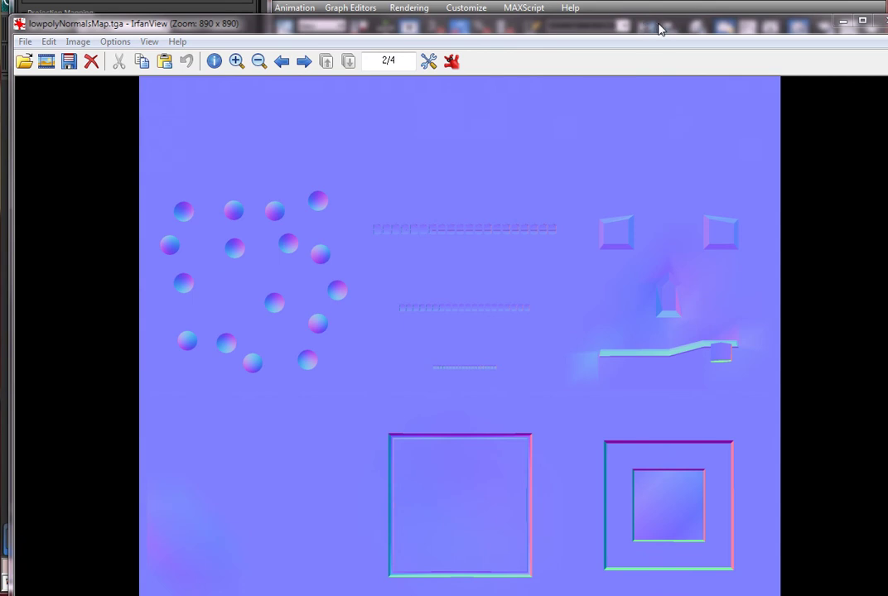
drag(669, 25, 640, 26)
click(820, 24)
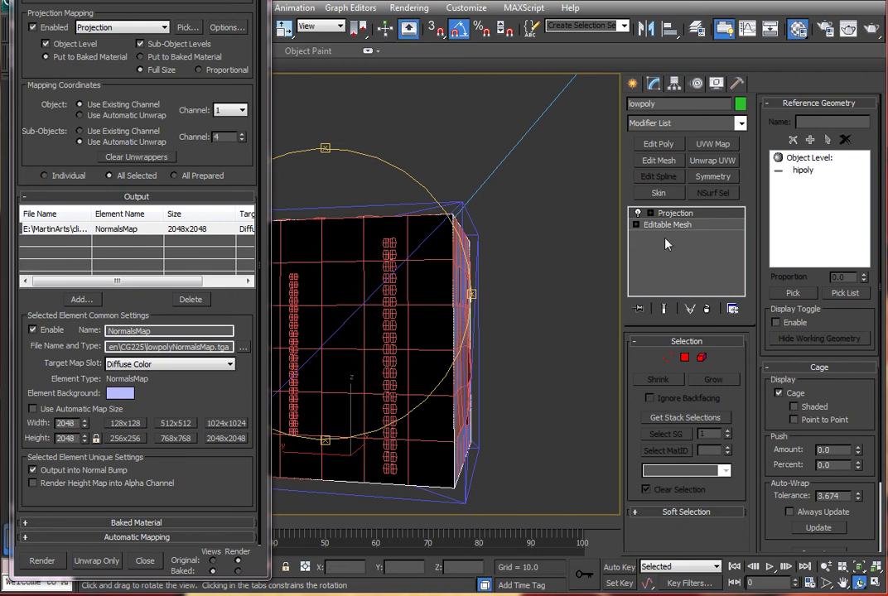
Remove the Projection modifier from lowpoly and hide the hipoly object, leaving the bake settings closed
click(706, 309)
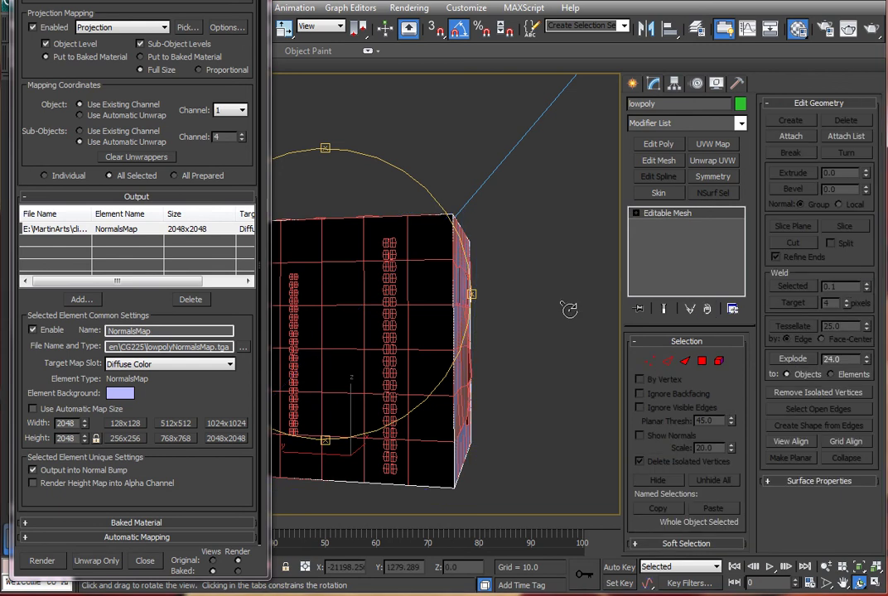
click(420, 299)
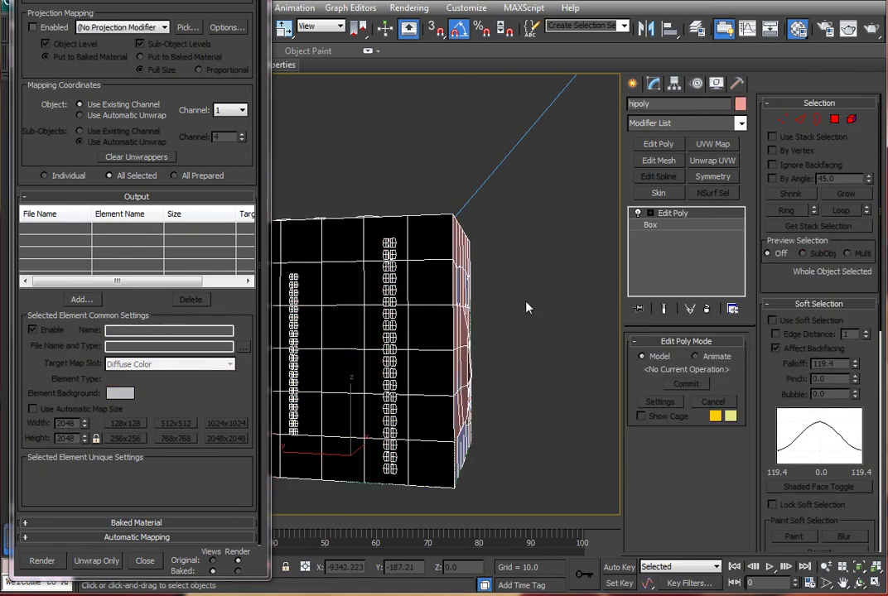
right_click(527, 308)
click(601, 257)
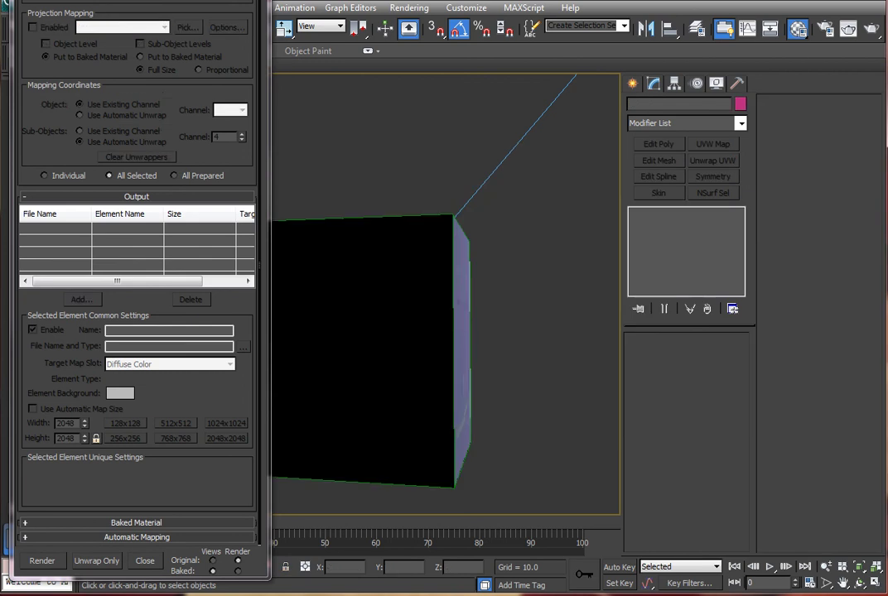
click(251, 0)
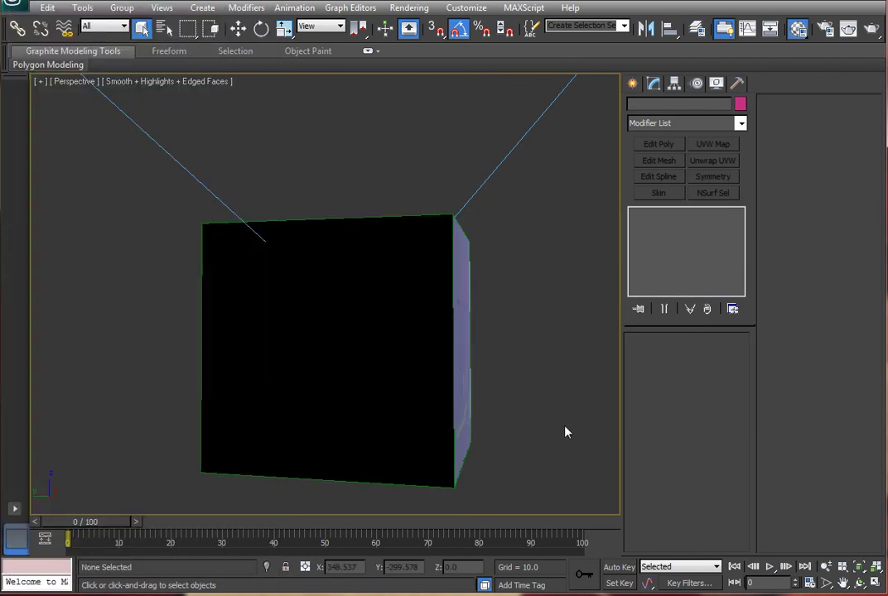
Look through Camera001 and orbit it around lowpoly to frame the dotted top, the face side and the framed panel side
key(c)
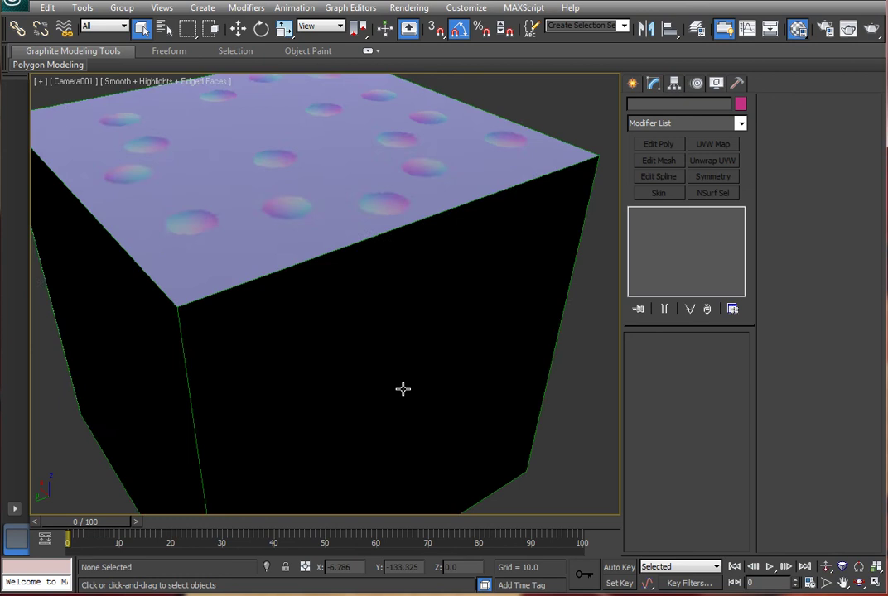
key(alt+z)
drag(371, 352, 321, 356)
key(ctrl+r)
drag(314, 353, 303, 353)
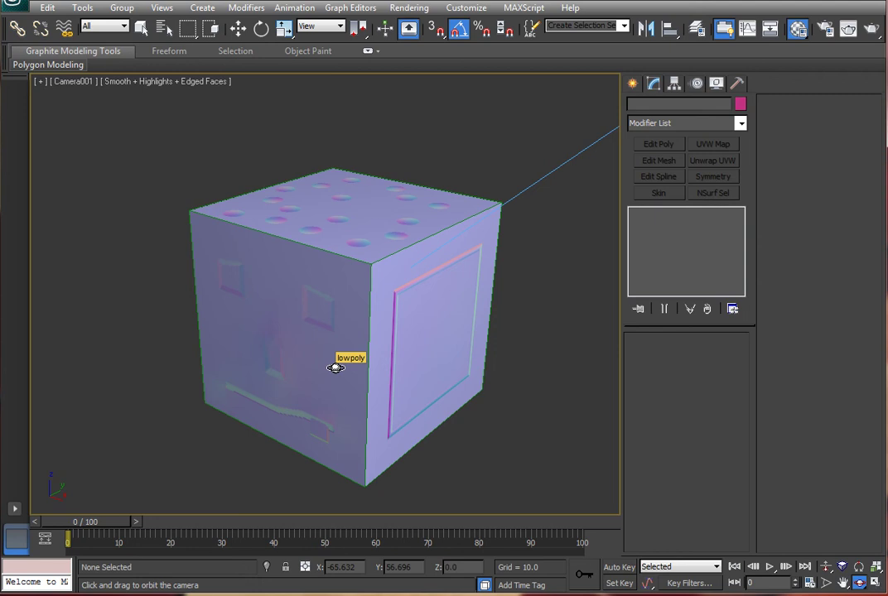
mouse_move(361, 340)
mouse_down()
mouse_move(347, 307)
mouse_move(342, 317)
mouse_move(407, 313)
mouse_move(327, 349)
mouse_move(337, 367)
mouse_move(375, 343)
mouse_move(359, 341)
mouse_up()
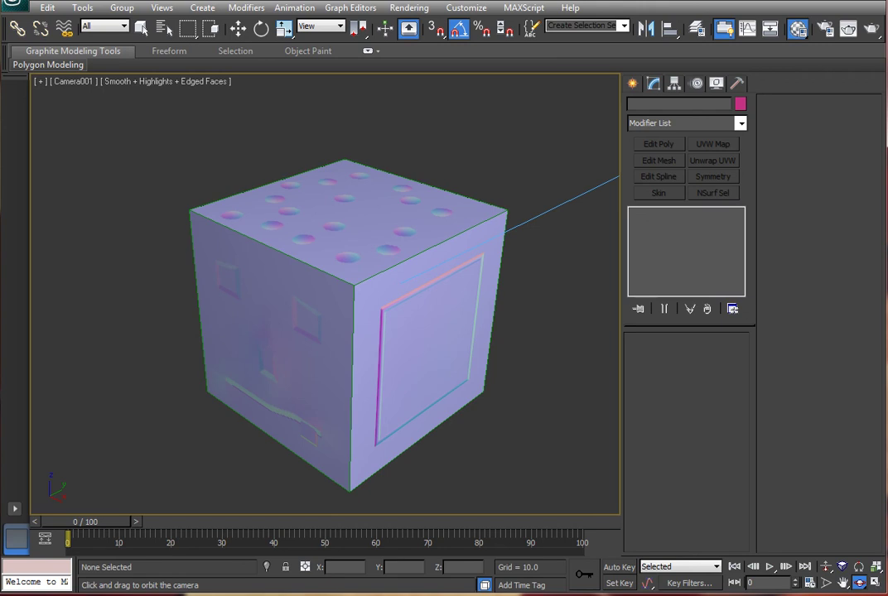
right_click(410, 202)
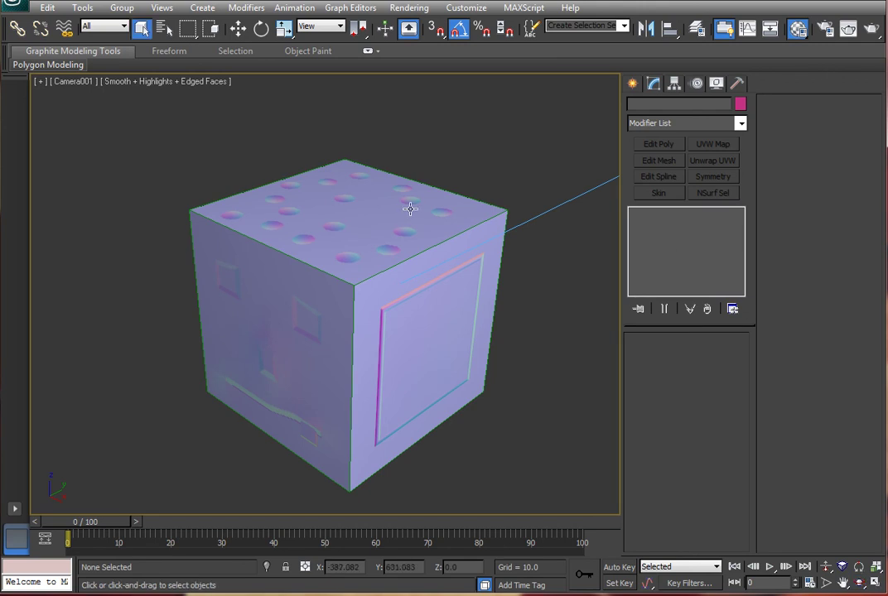
Select lowpoly and examine the uses_NormalMap material's Bump slot and the parameters of its Normal Bump map
click(410, 202)
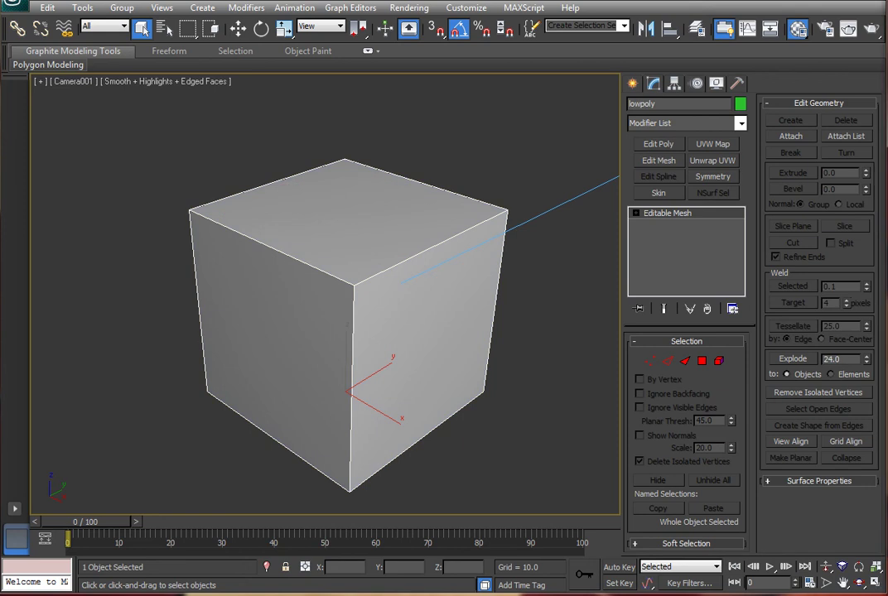
key(m)
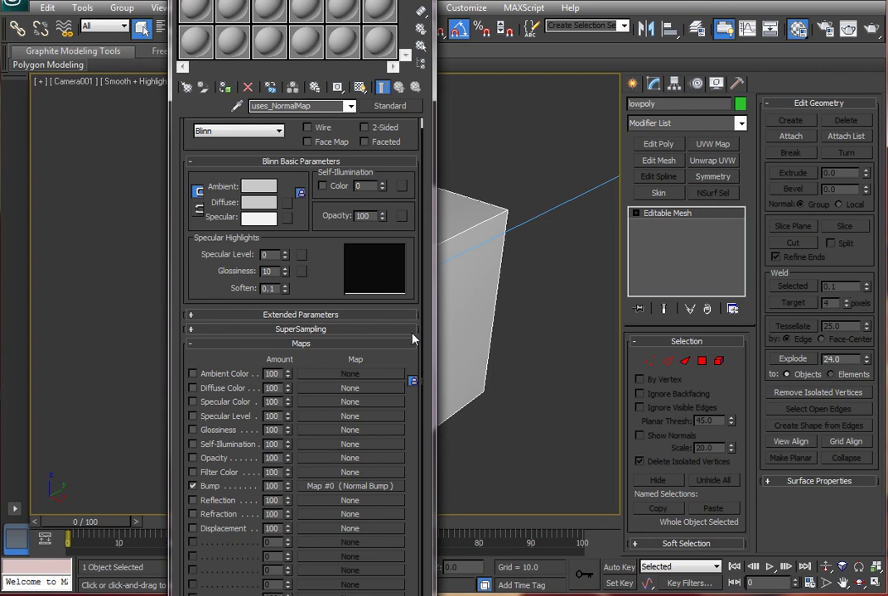
click(365, 489)
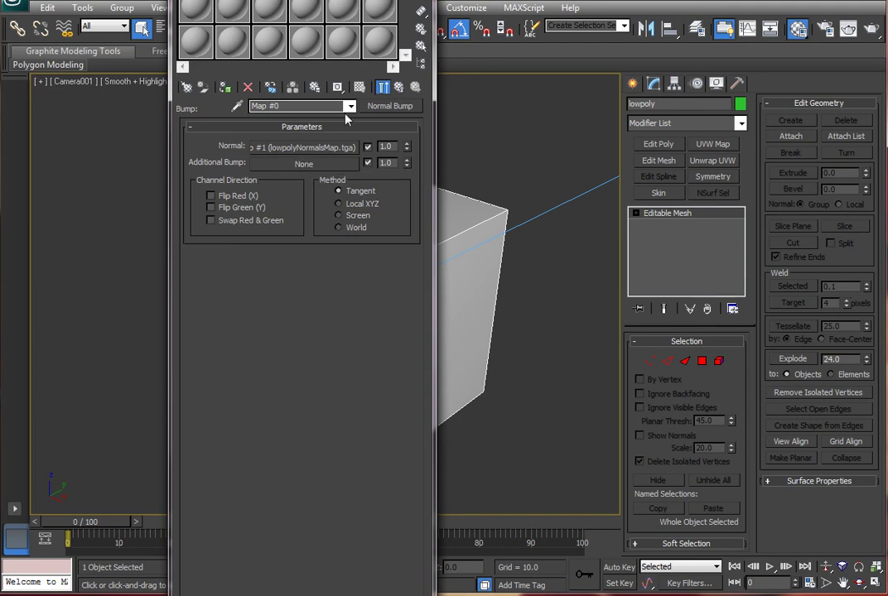
click(400, 88)
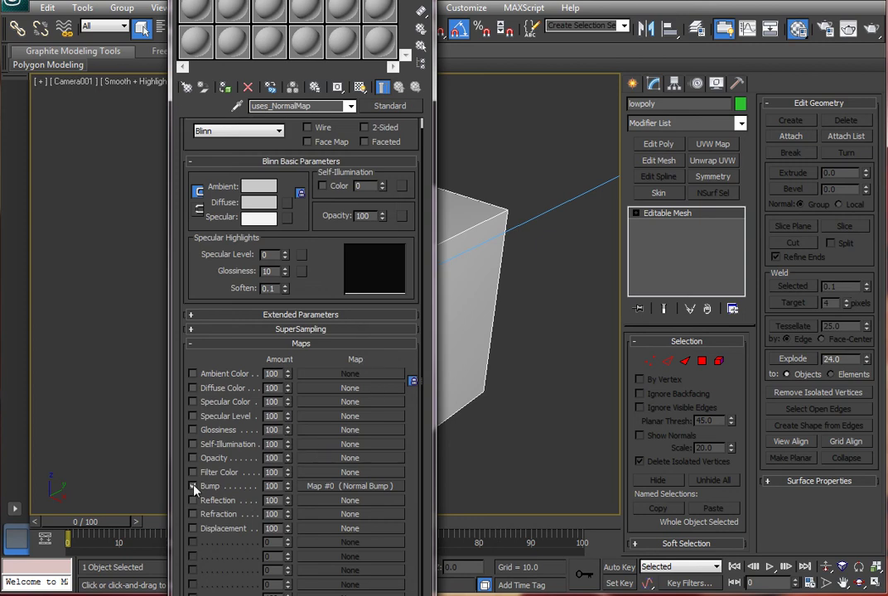
click(372, 488)
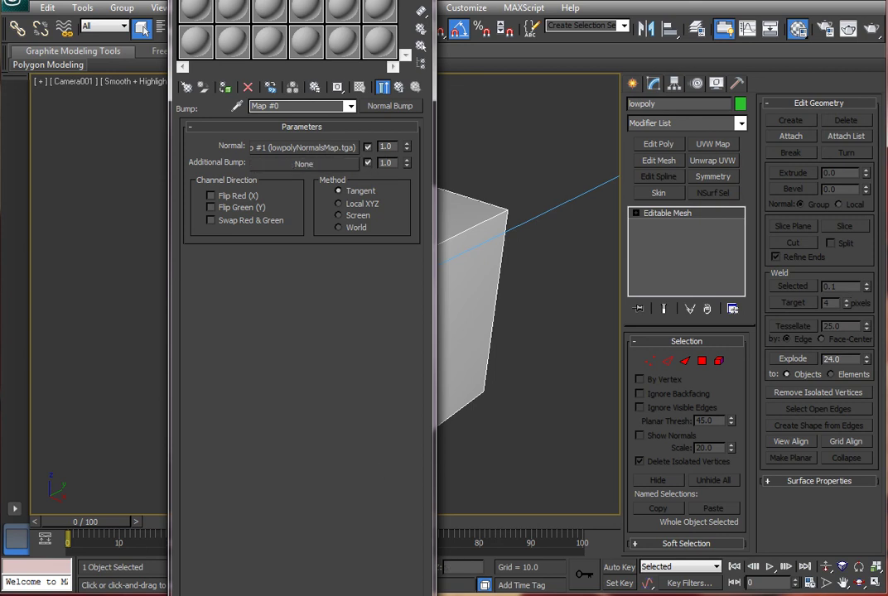
drag(240, 0, 887, 9)
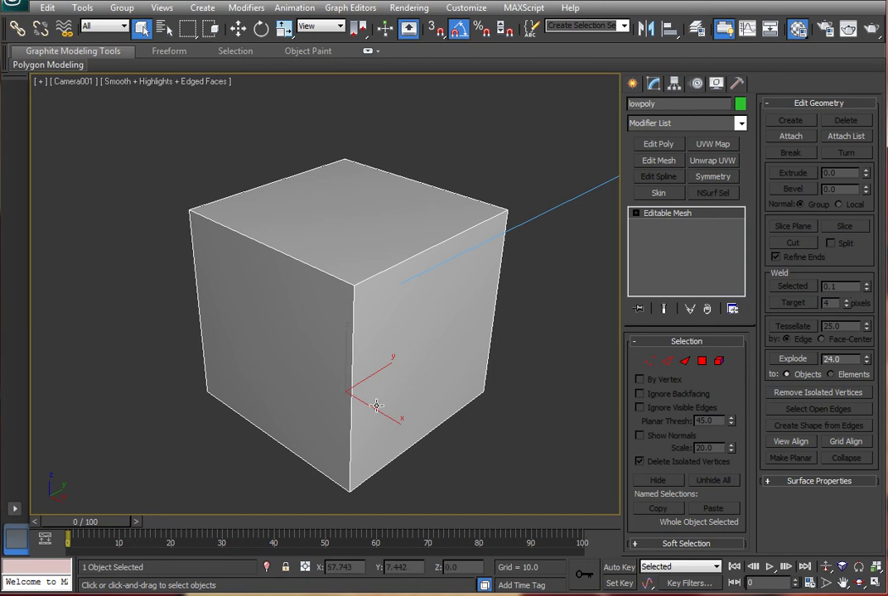
Render the Camera001 view of lowpoly and reposition the render window so the whole image is in view
click(871, 30)
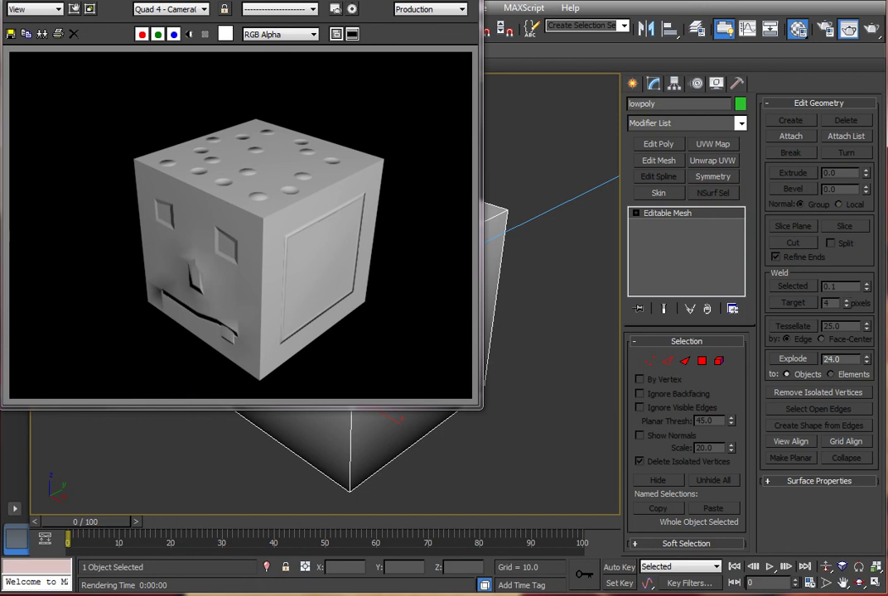
drag(363, 0, 385, 28)
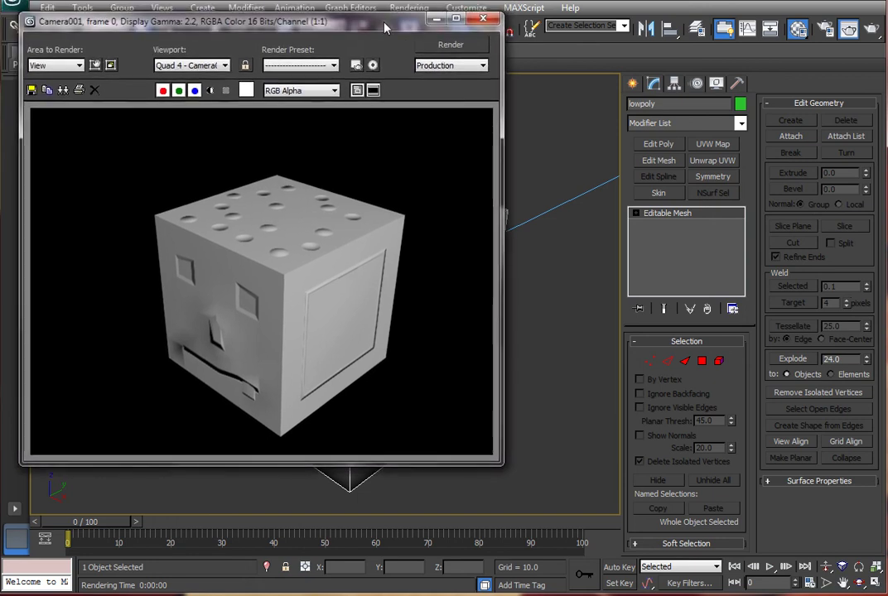
Assign the 04 - Default DirectX Shader material, which uses lowpolyNormalsMap.tga as its Normal map, to lowpoly and close the Material Editor
click(484, 19)
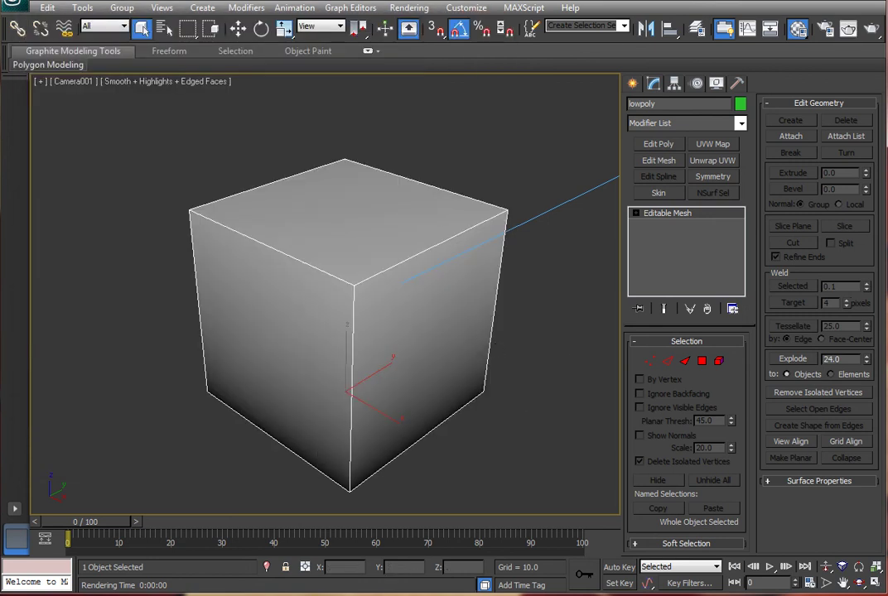
key(m)
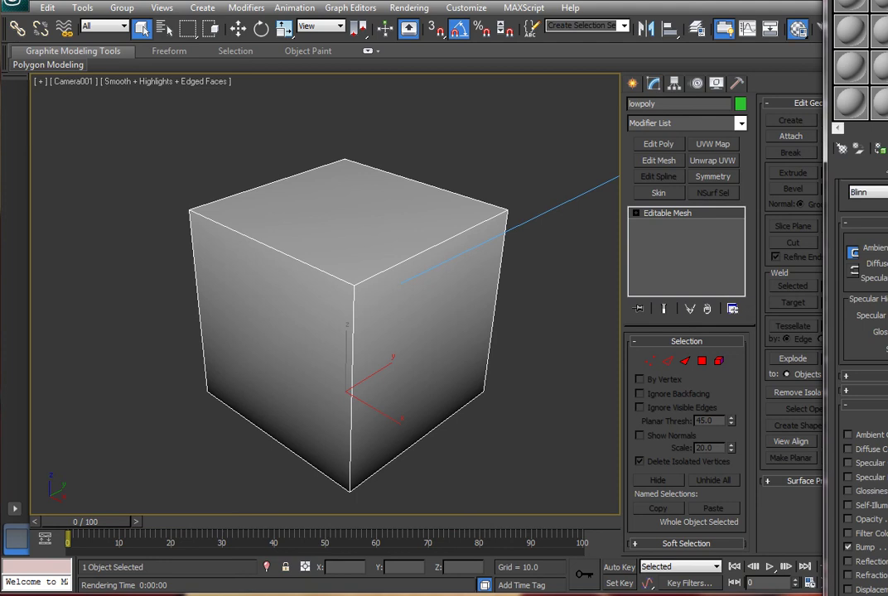
drag(882, 9, 310, 31)
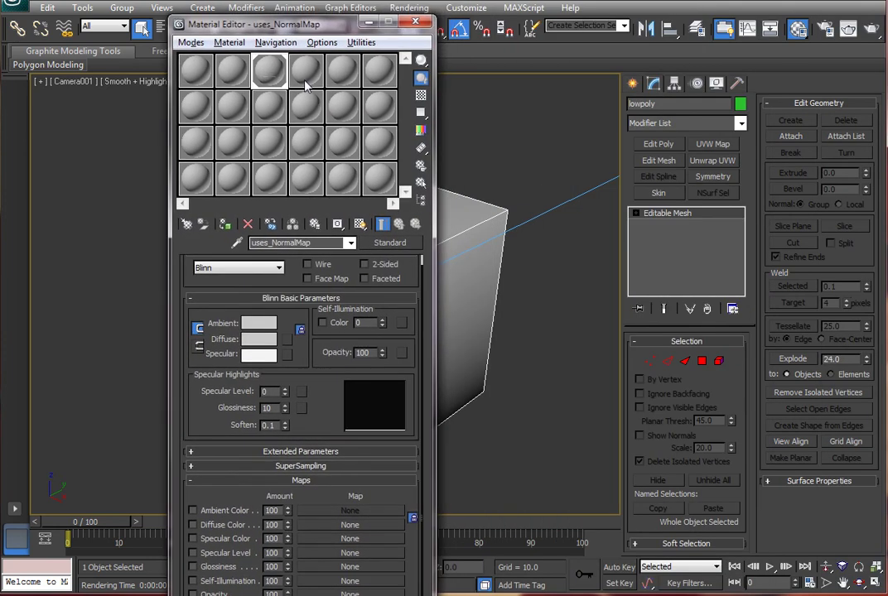
click(306, 72)
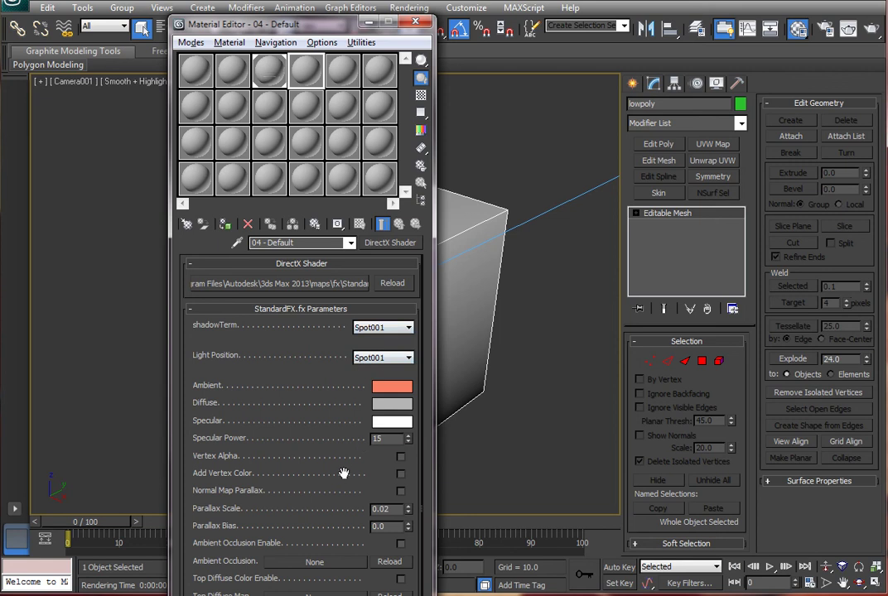
scroll(343, 474, down, 4)
drag(333, 21, 329, 0)
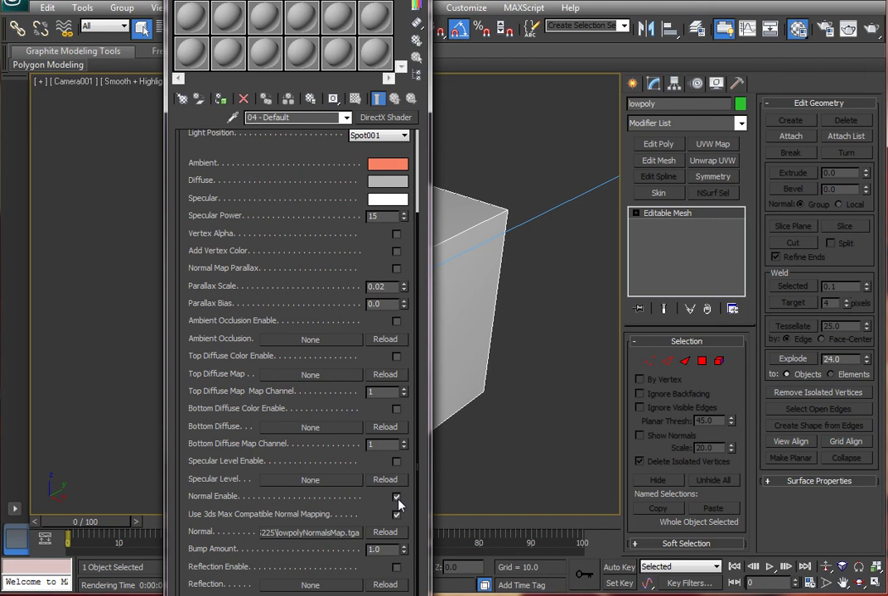
click(222, 99)
click(418, 1)
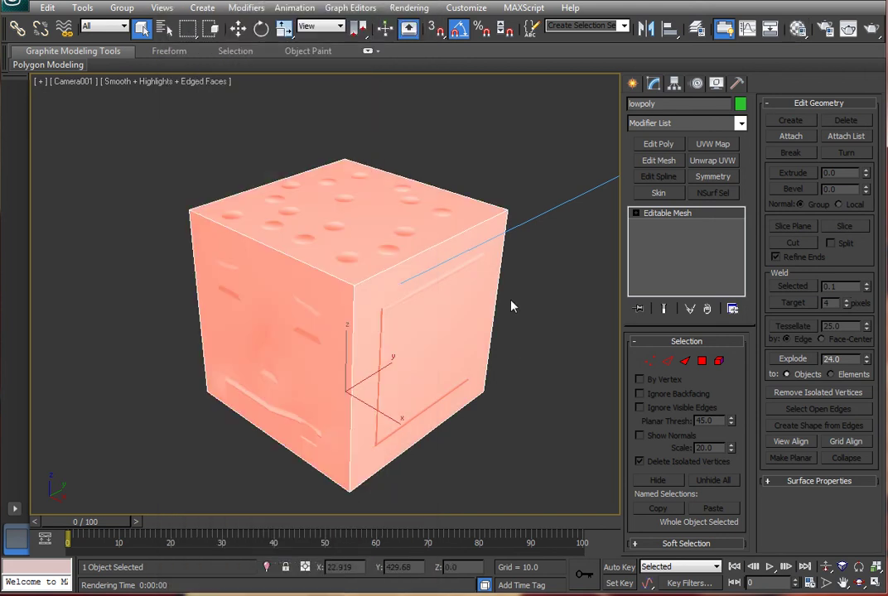
Orbit Camera001 lower around lowpoly so the face side turns more toward the view
key(ctrl+r)
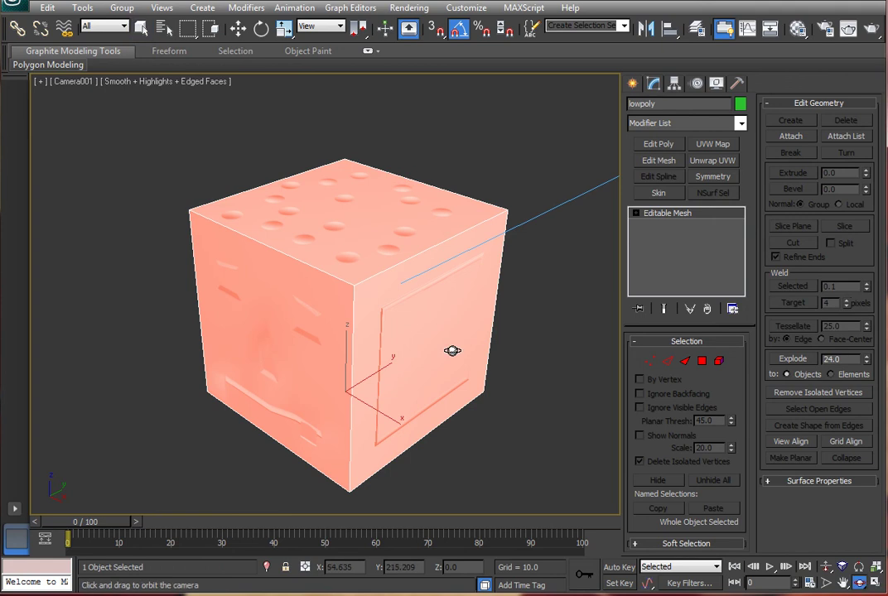
mouse_move(341, 359)
mouse_down()
mouse_move(380, 383)
mouse_move(377, 408)
mouse_move(380, 348)
mouse_move(511, 348)
mouse_move(357, 351)
mouse_up()
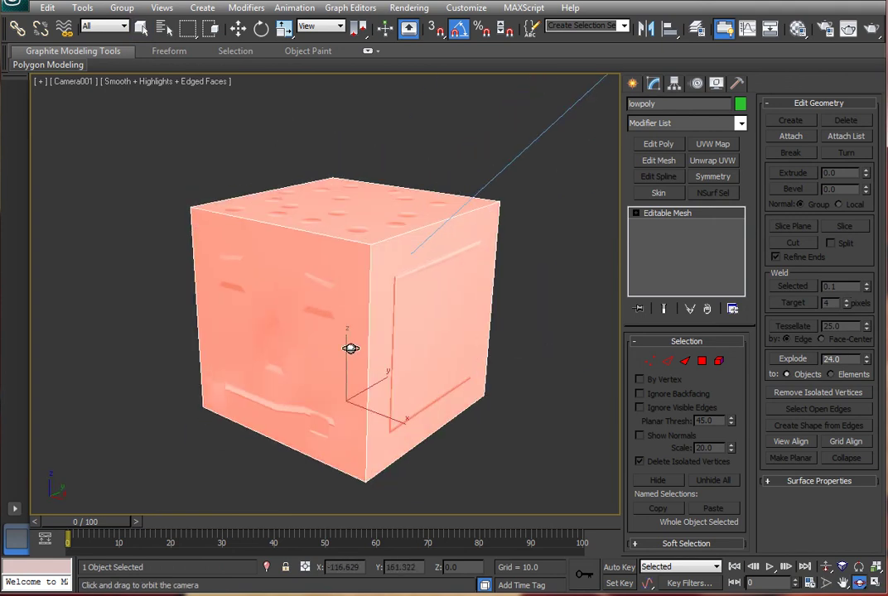
right_click(404, 325)
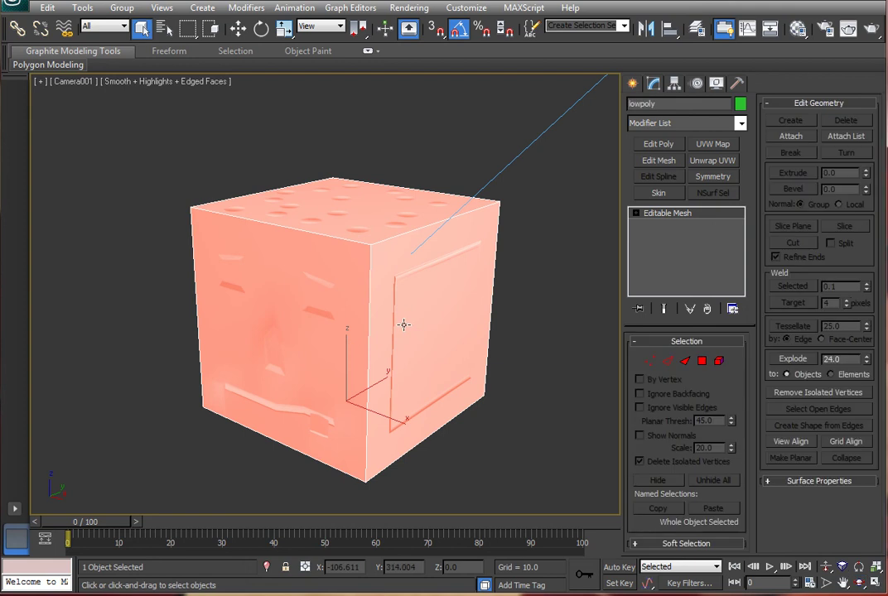
Rotate lowpoly about 10 degrees around its Z axis, switch to the Move tool and deselect the cube
key(e)
mouse_move(349, 425)
mouse_down()
mouse_move(445, 422)
mouse_move(292, 422)
mouse_move(240, 367)
mouse_move(220, 420)
mouse_move(360, 421)
mouse_up()
right_click(503, 357)
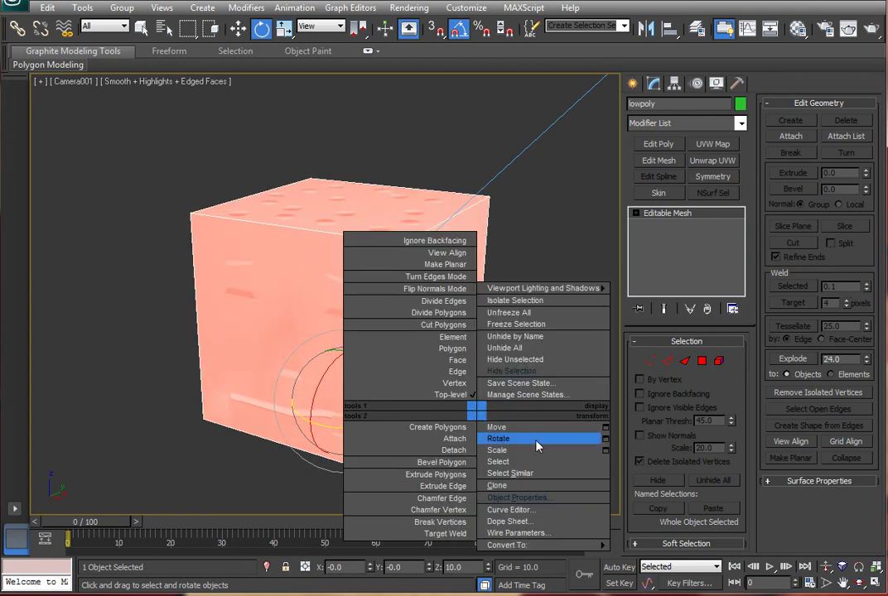
click(519, 372)
click(523, 443)
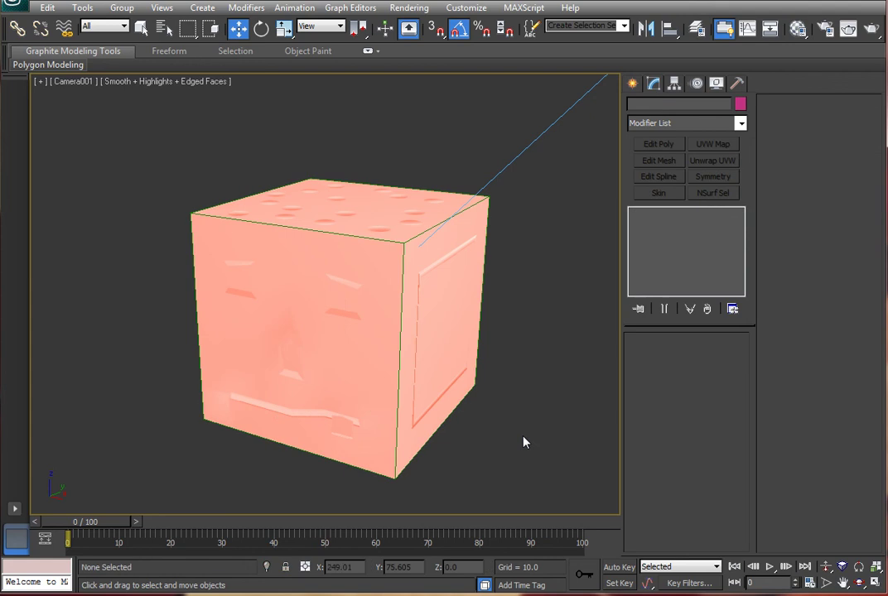